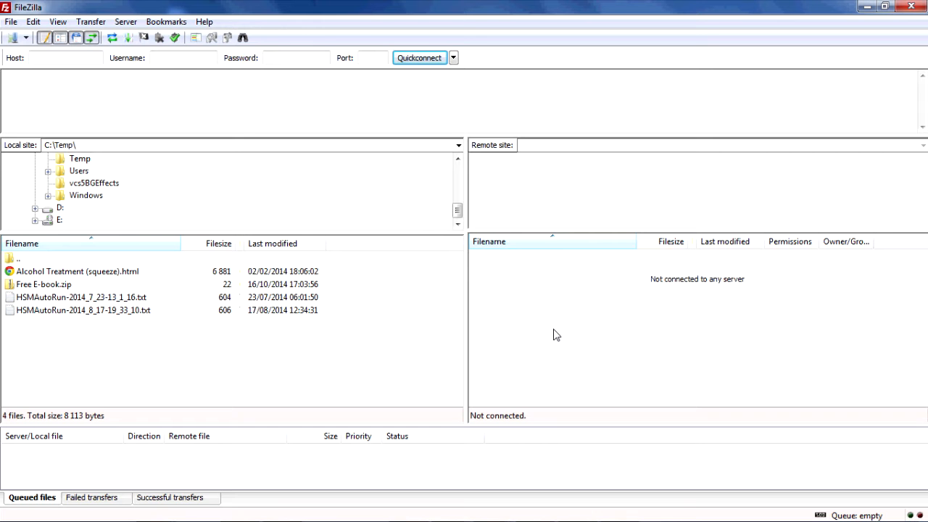
# Connect to the recently used FTP server and open the remote landing-page folder inside public_html
pyautogui.click(454, 58)
pyautogui.click(478, 105)
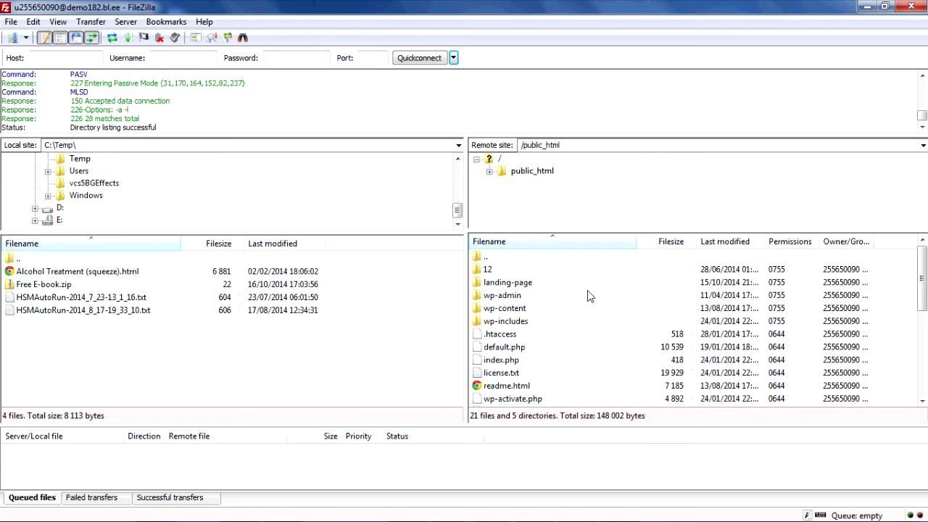
pyautogui.moveTo(454, 236); pyautogui.dragTo(459, 191)
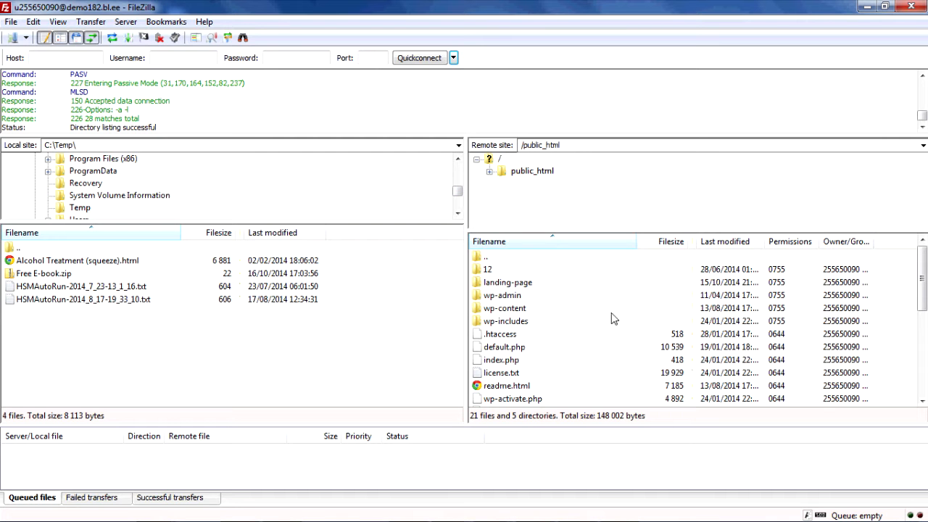
pyautogui.click(570, 285)
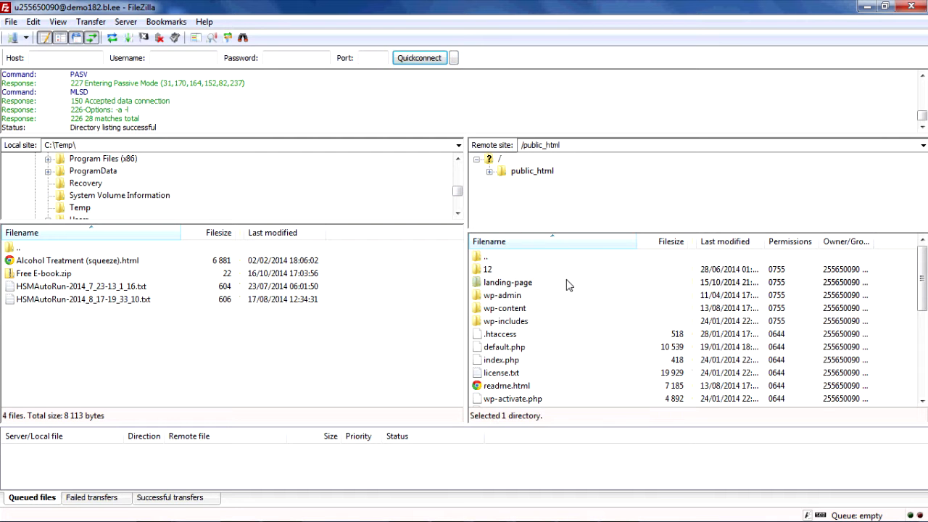
pyautogui.doubleClick(512, 282)
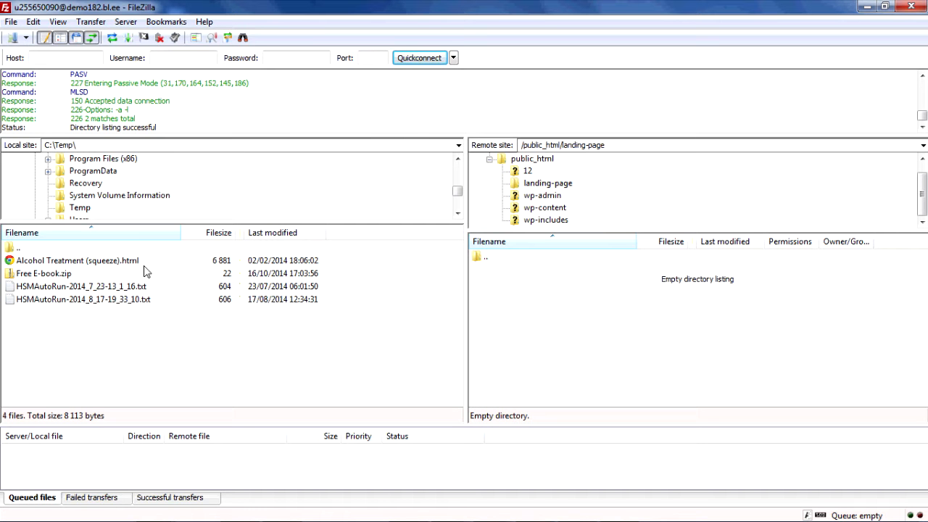
# Upload Alcohol Treatment (squeeze).html and Free E-book.zip from the local Temp folder to the remote landing-page folder
pyautogui.moveTo(127, 265); pyautogui.dragTo(566, 279)
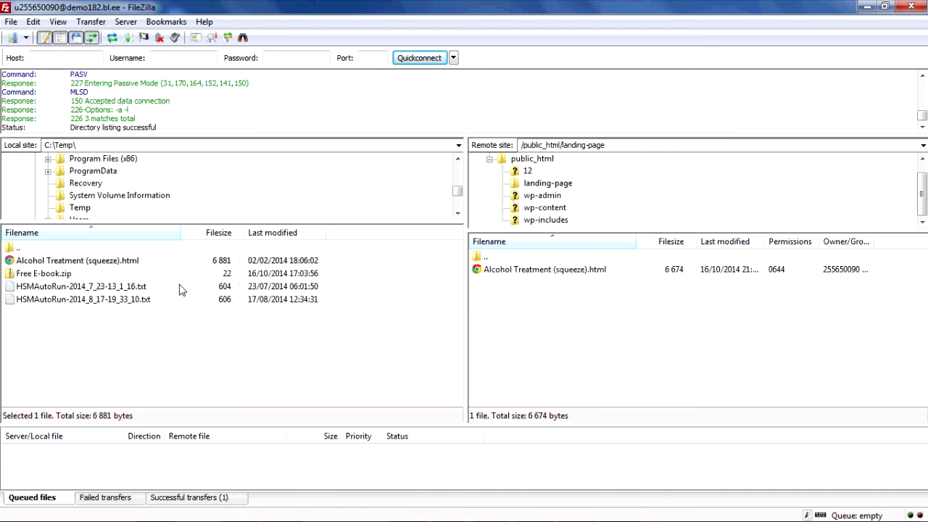
pyautogui.click(159, 336)
pyautogui.click(69, 275)
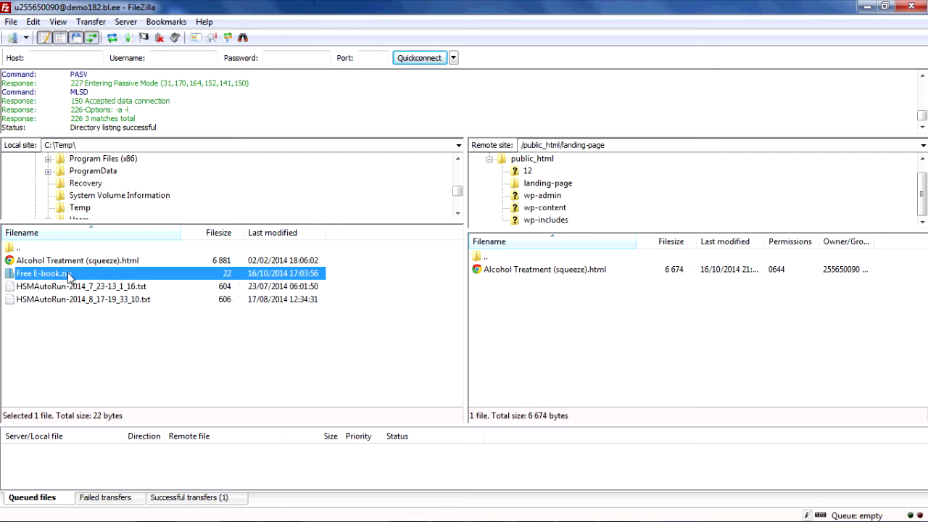
pyautogui.moveTo(67, 272); pyautogui.dragTo(546, 311)
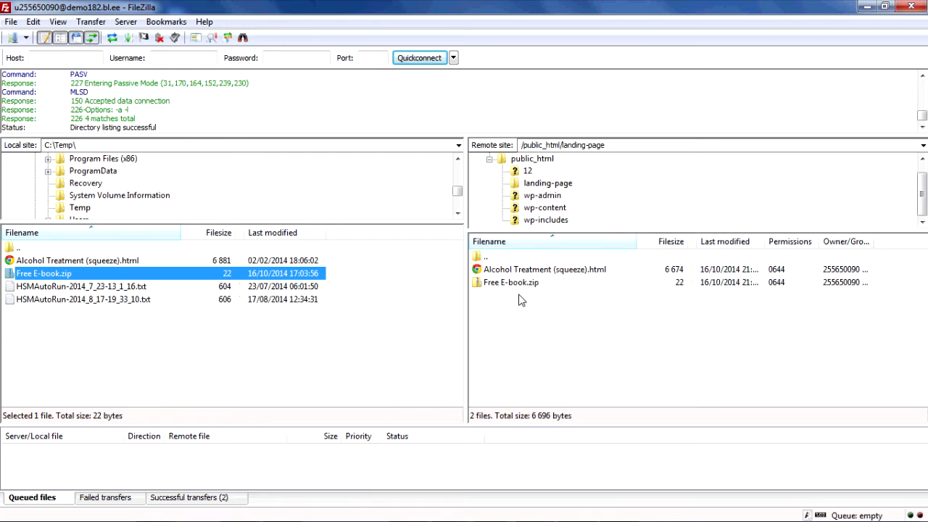
# Rename the uploaded Free E-book.zip on the server to Free E-book12635.zip
pyautogui.click(528, 288)
pyautogui.click(528, 285)
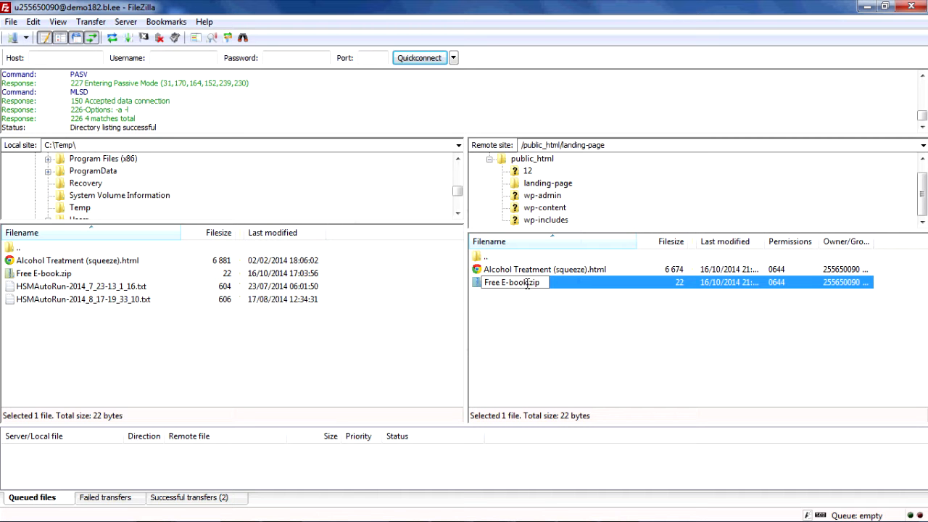
pyautogui.write('1263571')
pyautogui.write('263571')
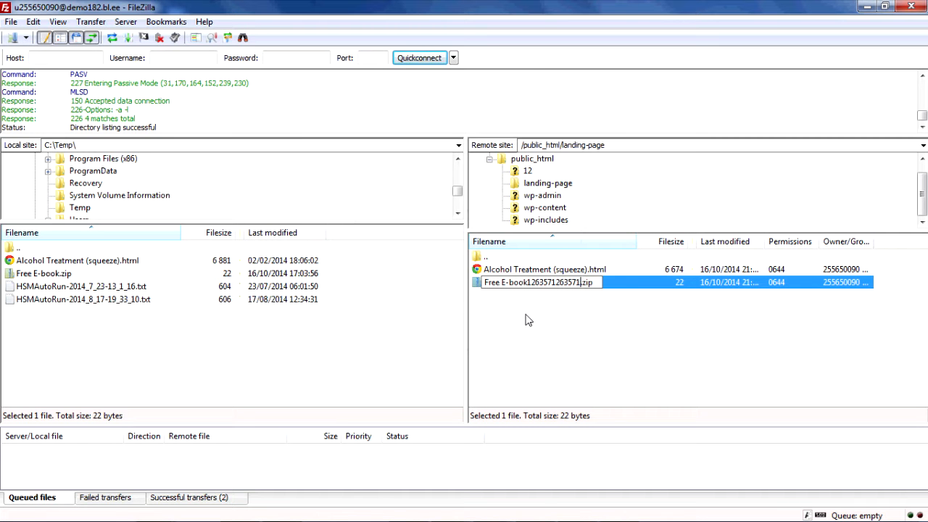
pyautogui.press('BackSpace')
pyautogui.press('BackSpace')
pyautogui.press('BackSpace')
pyautogui.press('BackSpace')
pyautogui.press('BackSpace')
pyautogui.press('BackSpace')
pyautogui.press('BackSpace')
pyautogui.press('BackSpace')
pyautogui.click(548, 326)
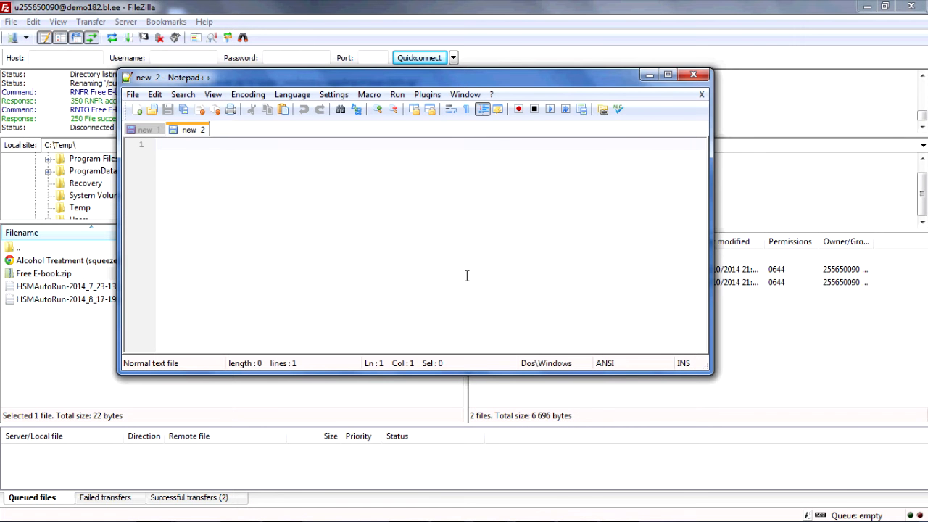
# Switch to Notepad++ and write the domain demo182.bl.ee/ on the third line of the blank document
pyautogui.press('Return')
pyautogui.press('Return')
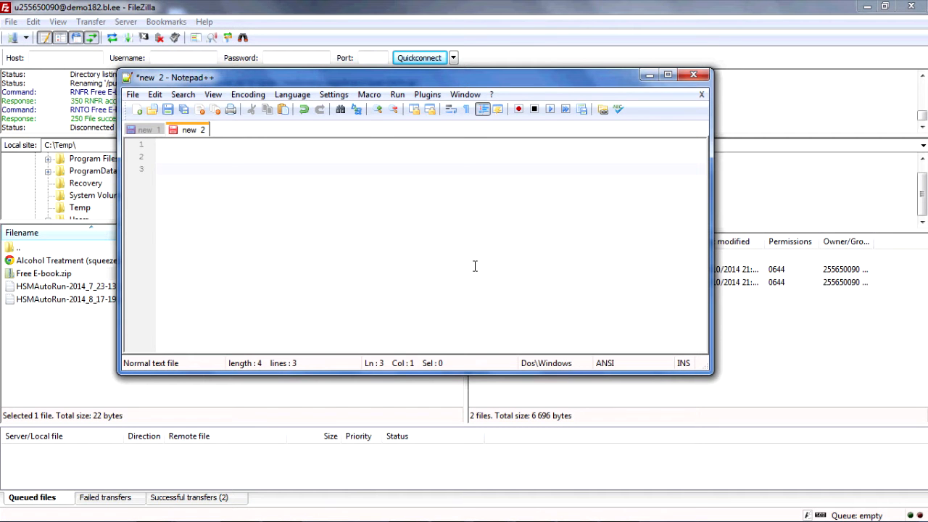
pyautogui.moveTo(335, 77); pyautogui.dragTo(385, 186)
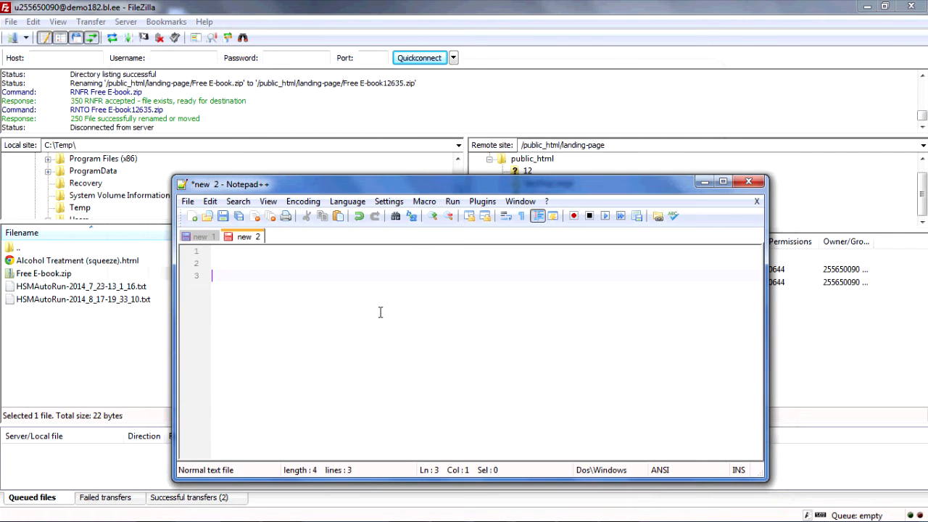
pyautogui.write('demo182.bl.e')
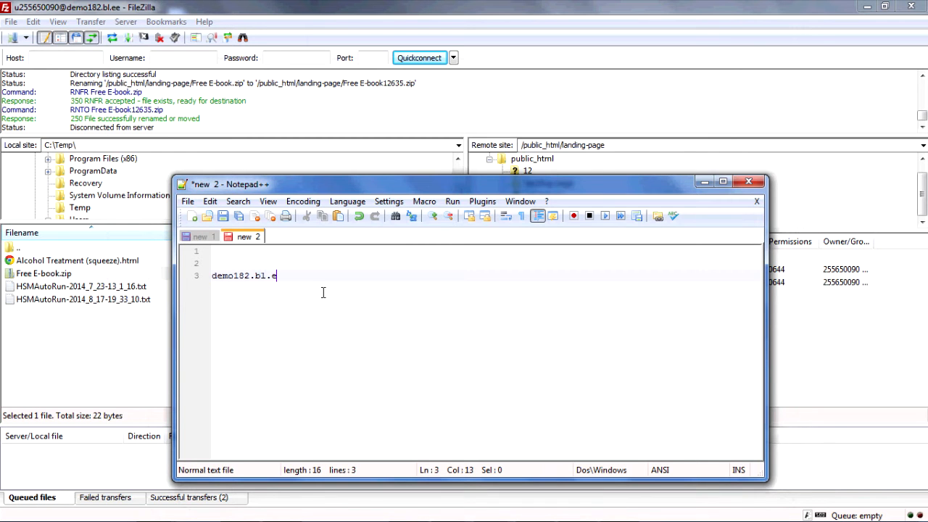
pyautogui.write('e/')
# Copy the landing-page part of FileZilla's remote path and add it to the address in Notepad++, ending with a slash
pyautogui.click(568, 145)
pyautogui.moveTo(607, 146); pyautogui.dragTo(563, 148)
pyautogui.hotkey('ctrl', 'c')
pyautogui.click(563, 148)
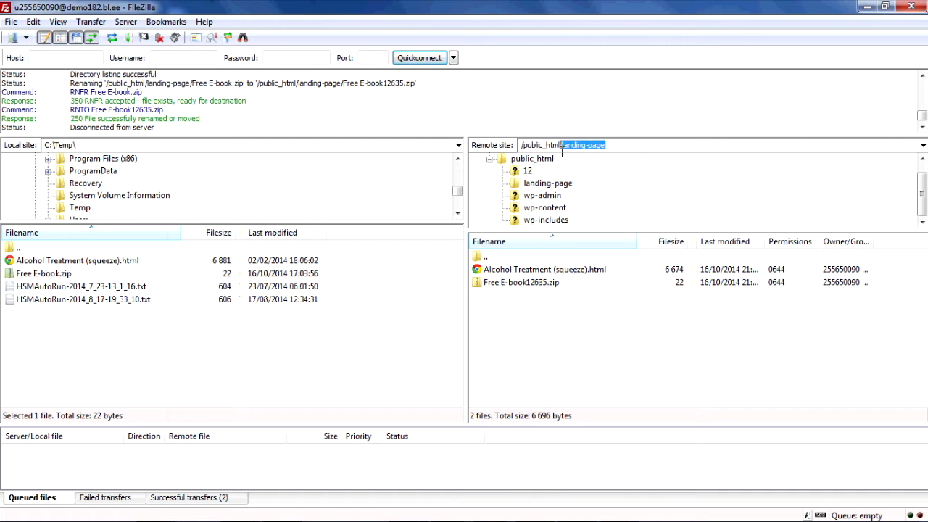
pyautogui.click(410, 332)
pyautogui.hotkey('alt', 'Tab')
pyautogui.hotkey('ctrl', 'v')
pyautogui.write('/')
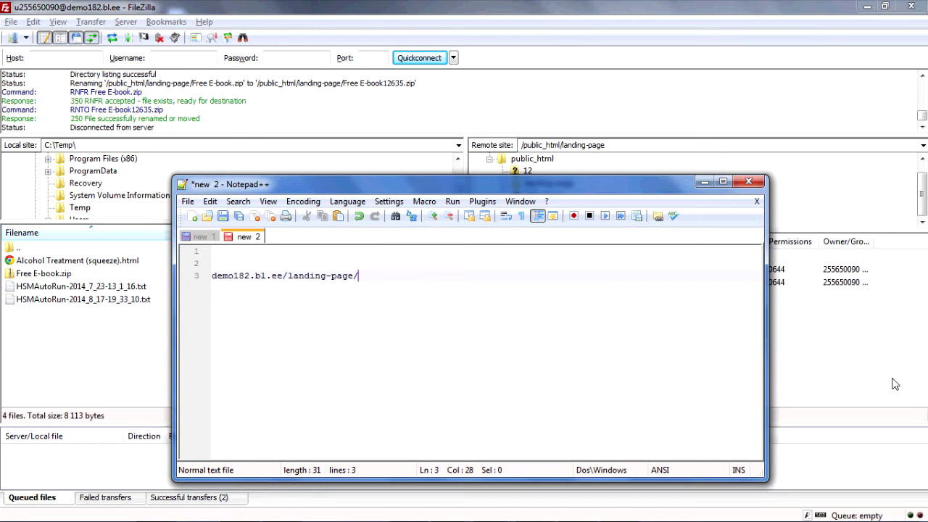
# Complete the address in Notepad++ with the uploaded archive's file name, Free E-book12635.zip
pyautogui.hotkey('alt', 'Tab')
pyautogui.click(533, 283)
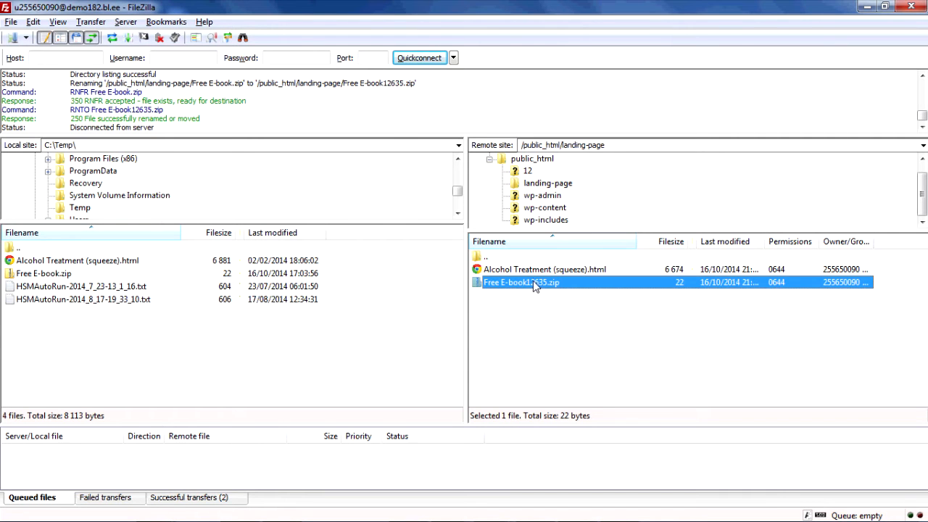
pyautogui.click(542, 320)
pyautogui.hotkey('alt', 'Tab')
pyautogui.write('Free E-book12635.zip')
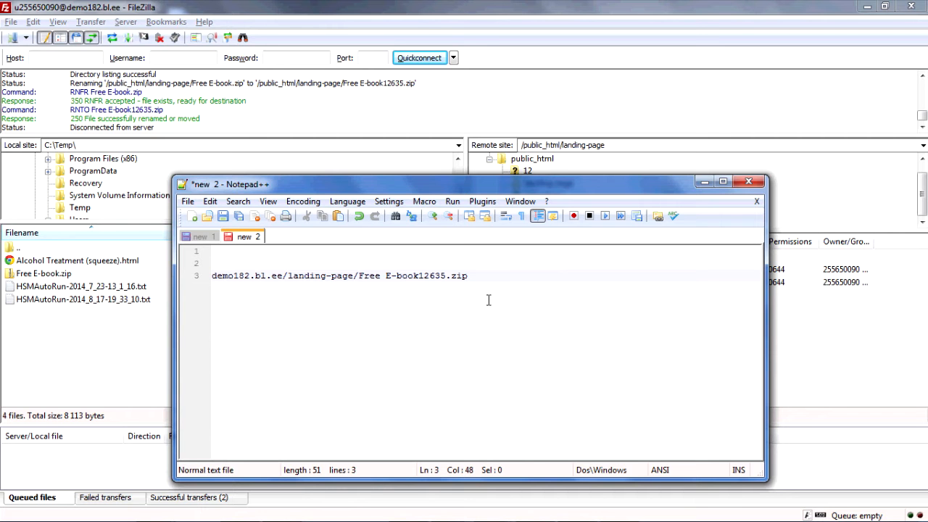
# Copy the full download address from Notepad++ and paste it into the web browser's address field
pyautogui.moveTo(468, 276); pyautogui.dragTo(208, 280)
pyautogui.hotkey('ctrl', 'c')
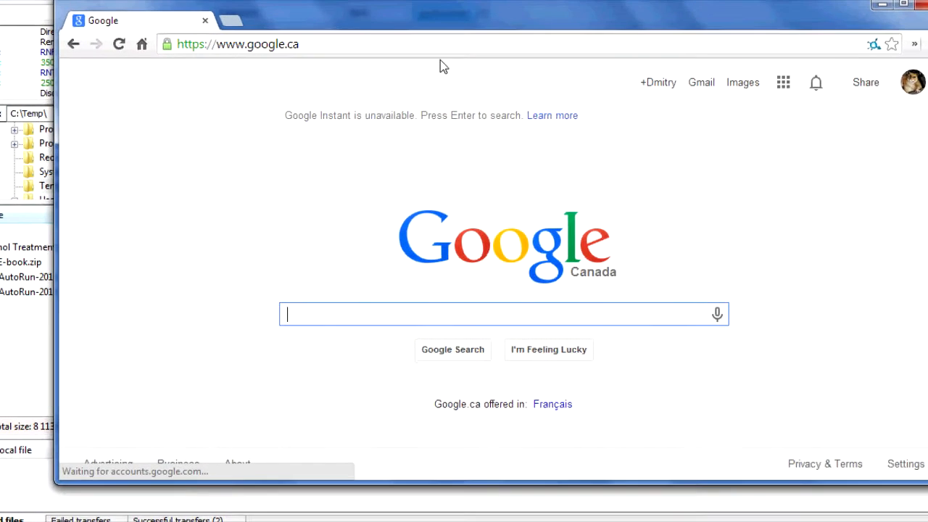
pyautogui.click(426, 67)
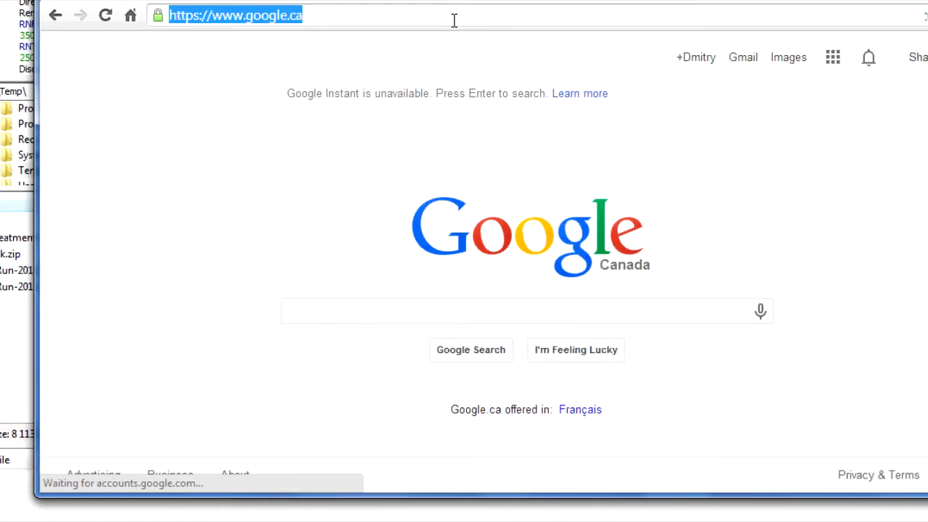
pyautogui.hotkey('ctrl', 'v')
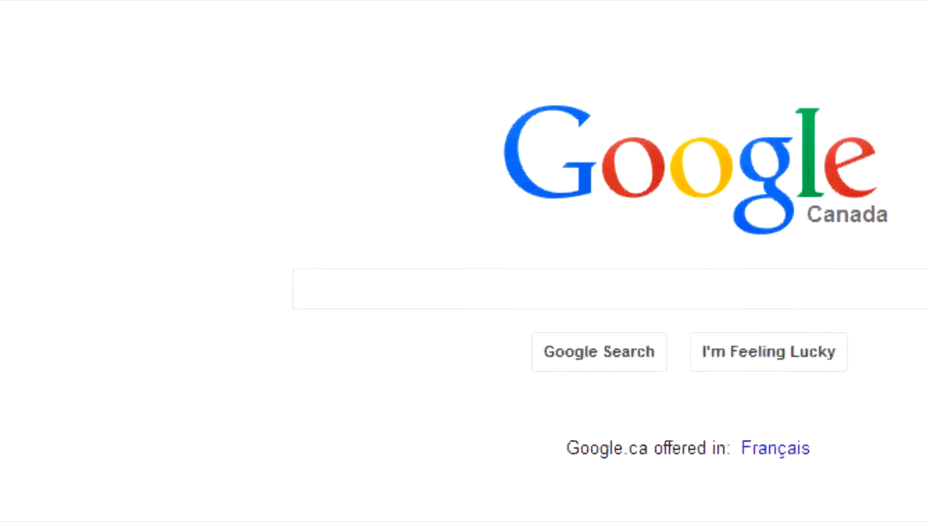
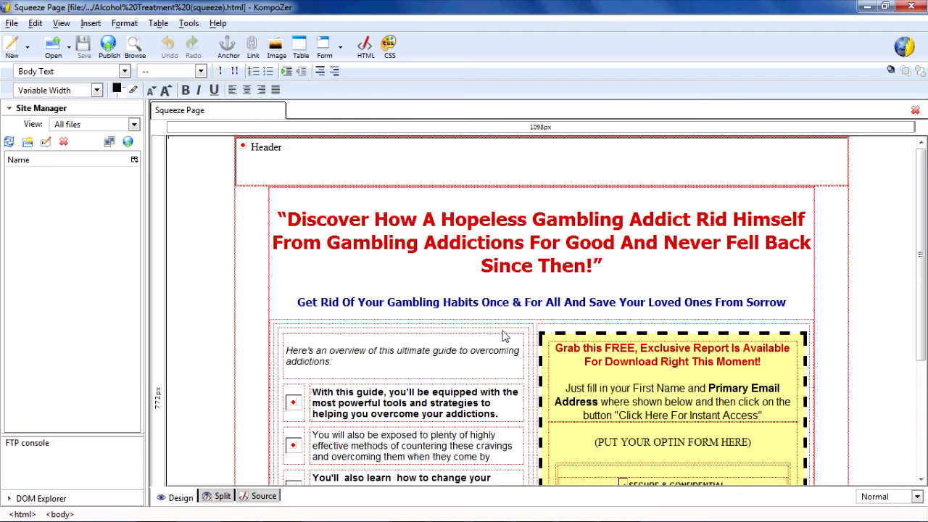
# Delete all squeeze page content between the header and the footer in KompoZer
pyautogui.scroll(-5, 534, 297)
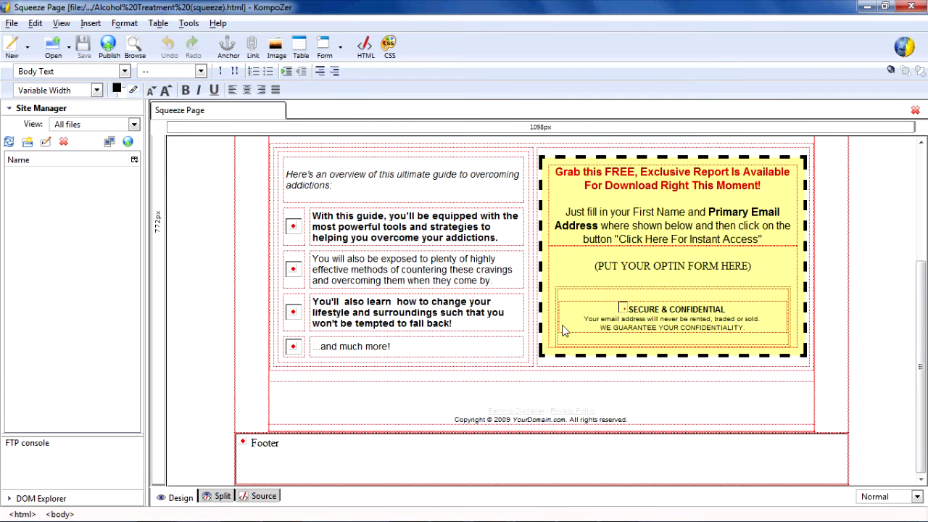
pyautogui.scroll(1, 559, 339)
pyautogui.moveTo(746, 367); pyautogui.dragTo(572, 331)
pyautogui.scroll(3, 348, 253)
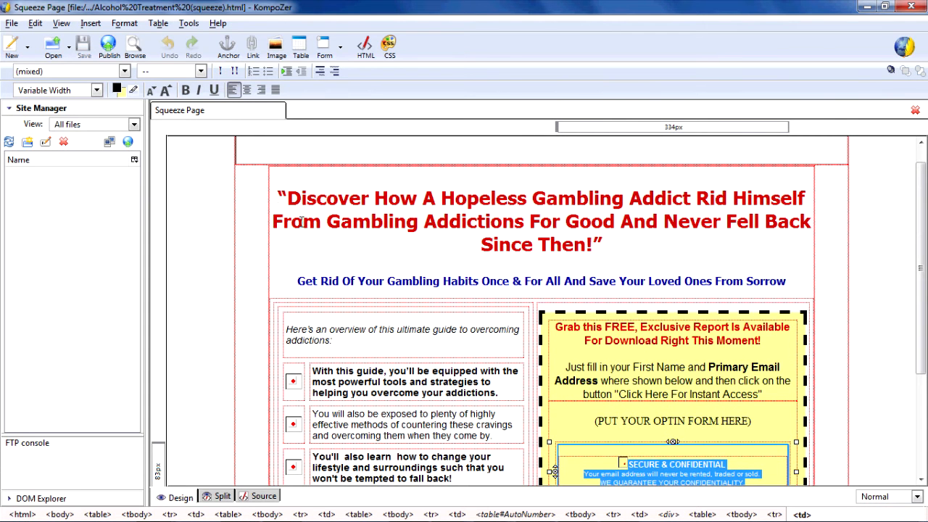
pyautogui.press('Delete')
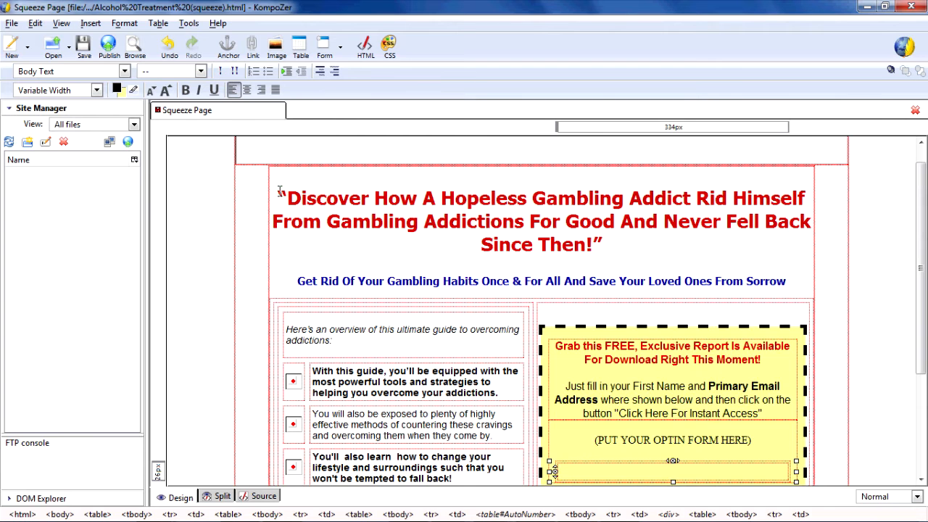
pyautogui.moveTo(280, 191); pyautogui.dragTo(851, 410)
pyautogui.press('Delete')
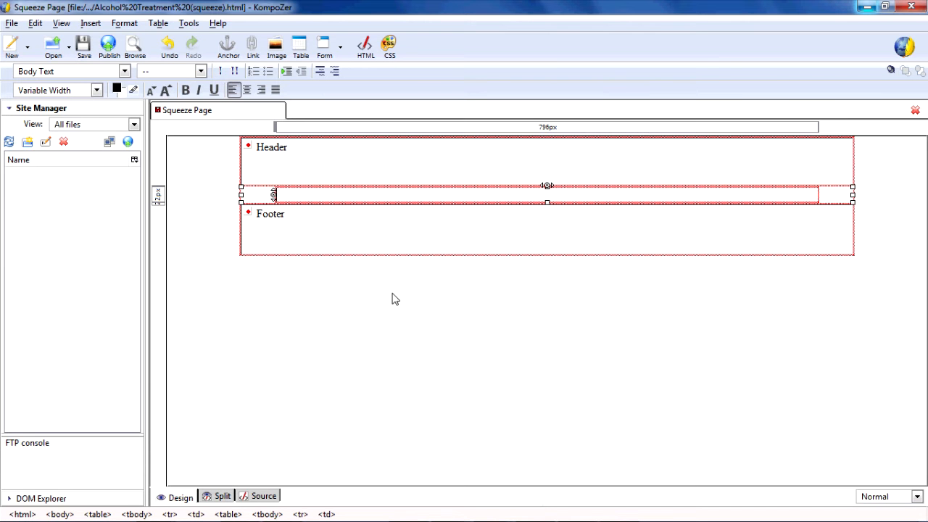
# Enter "Welcome to our downloads!" between header and footer, with "Click on the link below to access the free report" on the line below
pyautogui.write('Welcome to our downl')
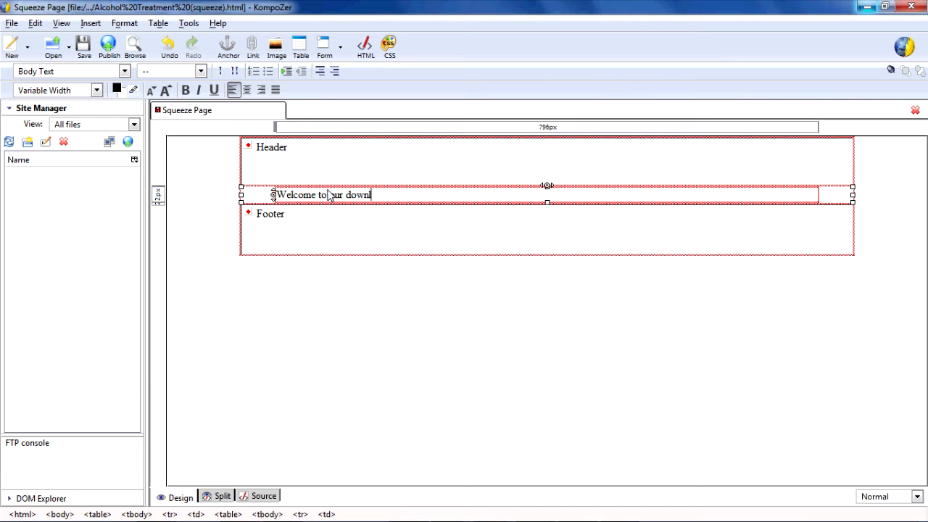
pyautogui.write('oads!')
pyautogui.press('Return')
pyautogui.write('lick')
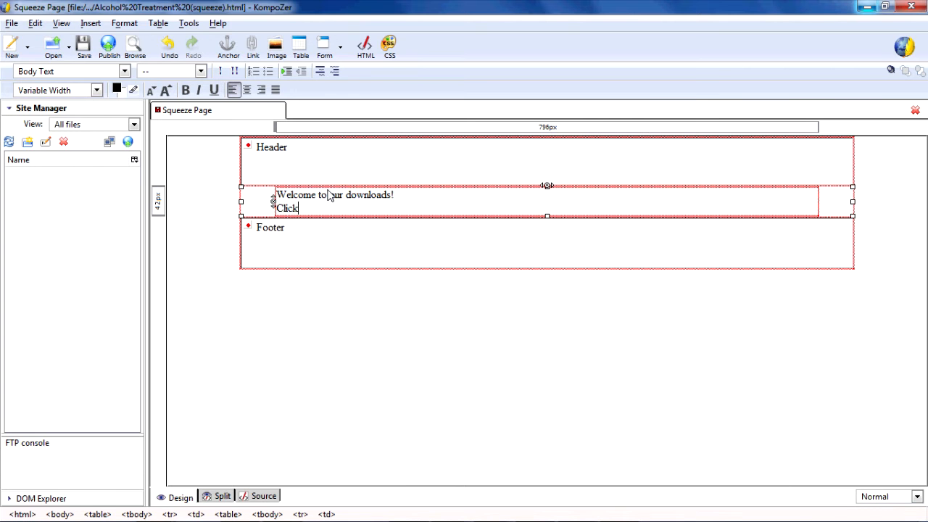
pyautogui.write(' on the link below to access')
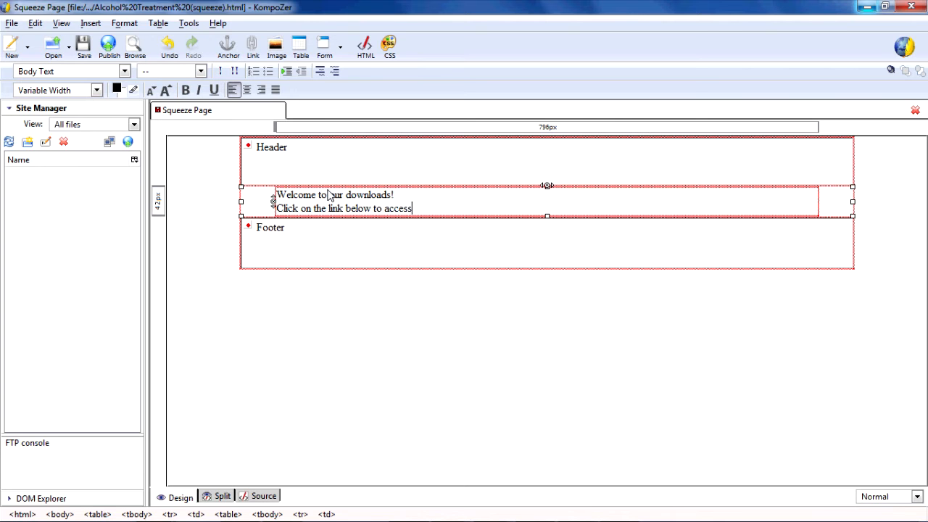
pyautogui.write(' the free report')
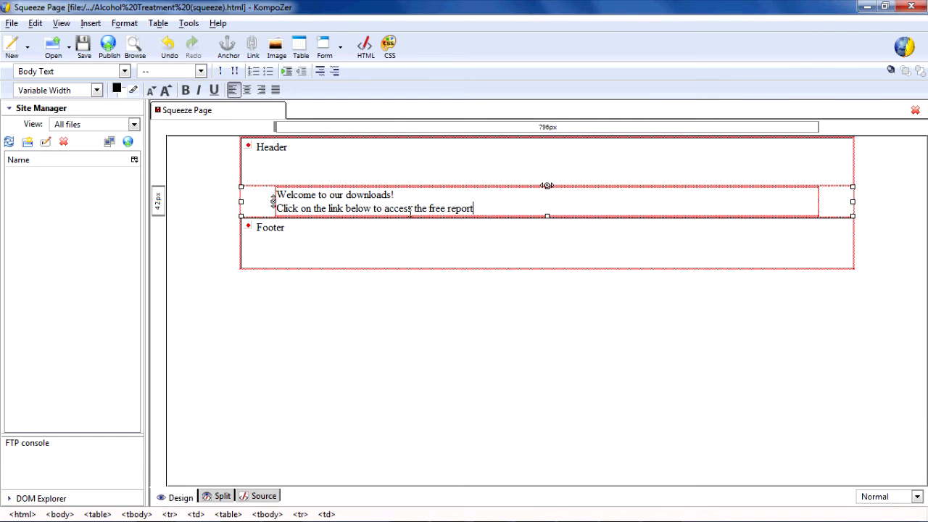
# Reword the end of the second line to "download your free report:" and start a new line below it
pyautogui.press('BackSpace')
pyautogui.press('BackSpace')
pyautogui.press('BackSpace')
pyautogui.press('BackSpace')
pyautogui.press('BackSpace')
pyautogui.press('BackSpace')
pyautogui.press('BackSpace')
pyautogui.press('BackSpace')
pyautogui.press('BackSpace')
pyautogui.press('BackSpace')
pyautogui.press('BackSpace')
pyautogui.press('BackSpace')
pyautogui.press('BackSpace')
pyautogui.press('BackSpace')
pyautogui.press('BackSpace')
pyautogui.press('BackSpace')
pyautogui.press('BackSpace')
pyautogui.press('BackSpace')
pyautogui.press('BackSpace')
pyautogui.press('BackSpace')
pyautogui.press('BackSpace')
pyautogui.press('BackSpace')
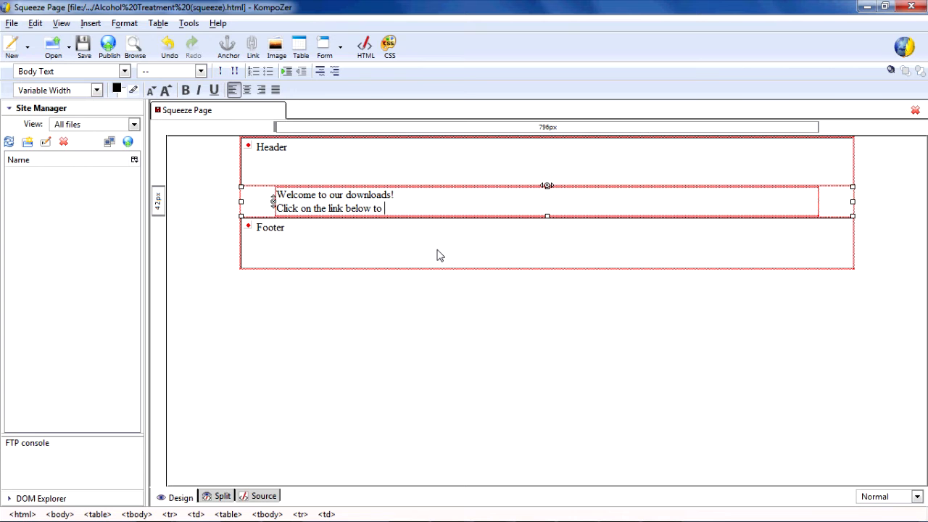
pyautogui.write('download your free report')
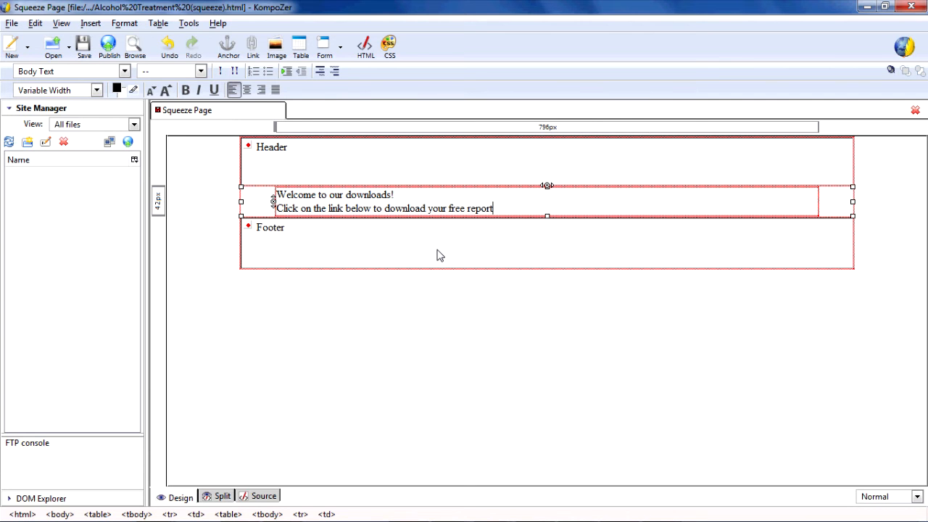
pyautogui.write(':')
pyautogui.press('Return')
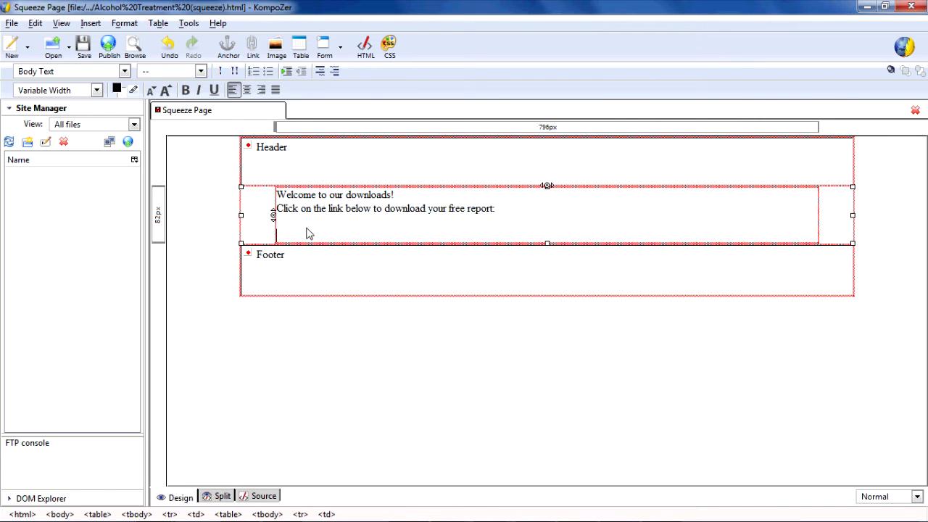
# Make the "Welcome to our downloads!" line bold and center it
pyautogui.hotkey('shift', 'Down')
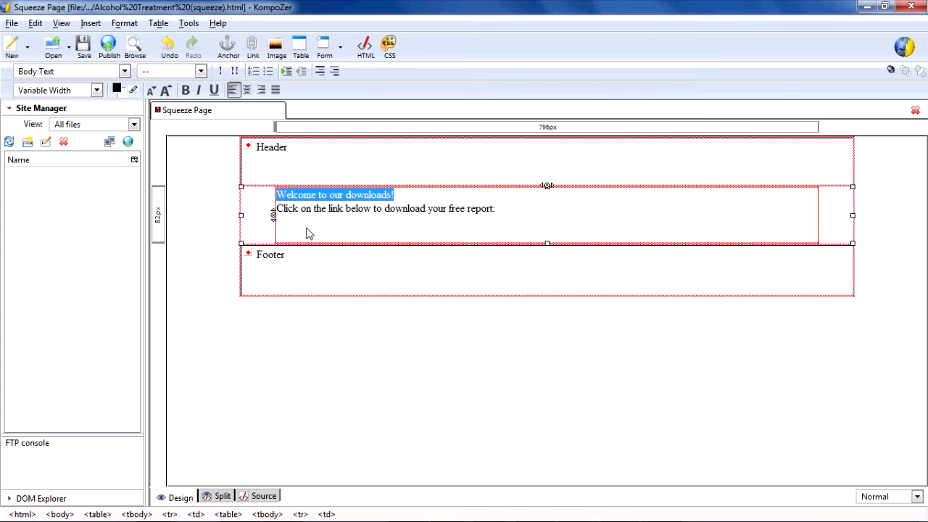
pyautogui.click(187, 91)
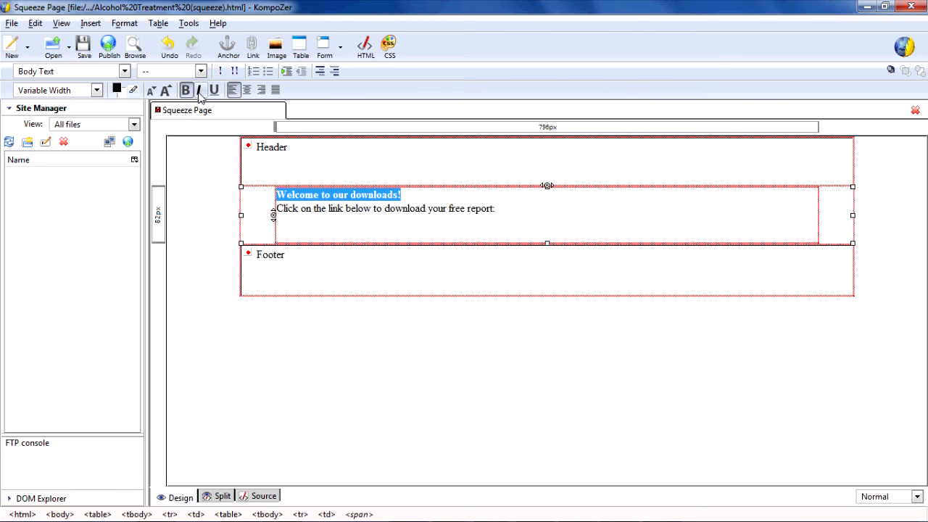
pyautogui.click(247, 90)
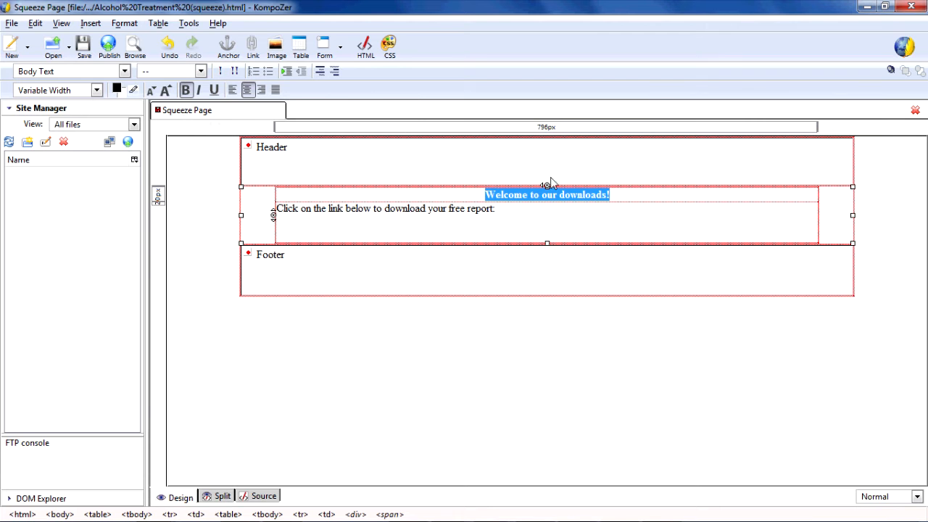
# Enlarge the "Welcome to our downloads!" heading and color it red
pyautogui.click(166, 91)
pyautogui.click(166, 91)
pyautogui.click(165, 90)
pyautogui.click(150, 91)
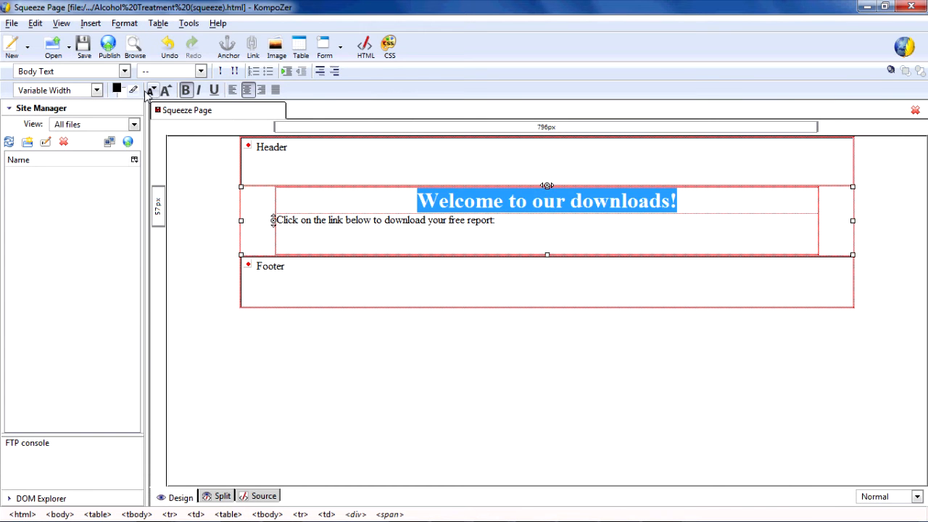
pyautogui.click(117, 89)
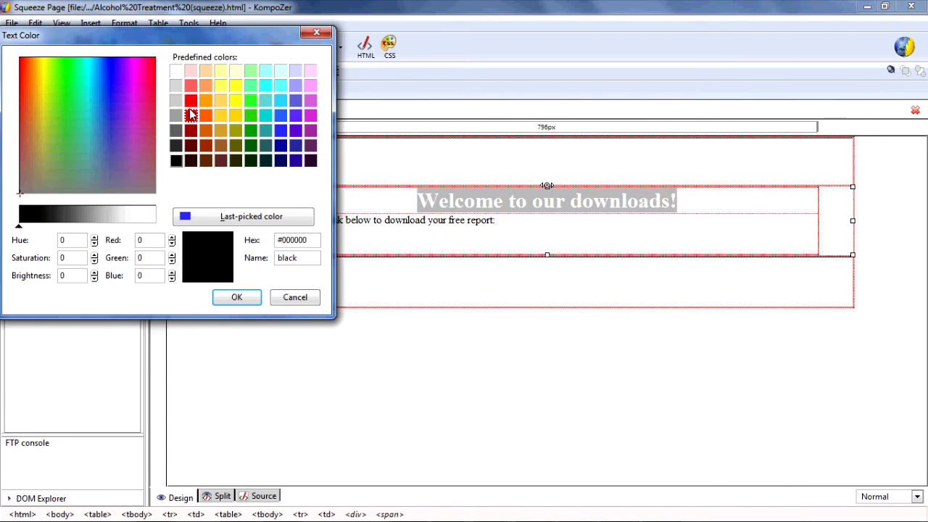
pyautogui.click(190, 115)
pyautogui.click(236, 298)
pyautogui.click(555, 202)
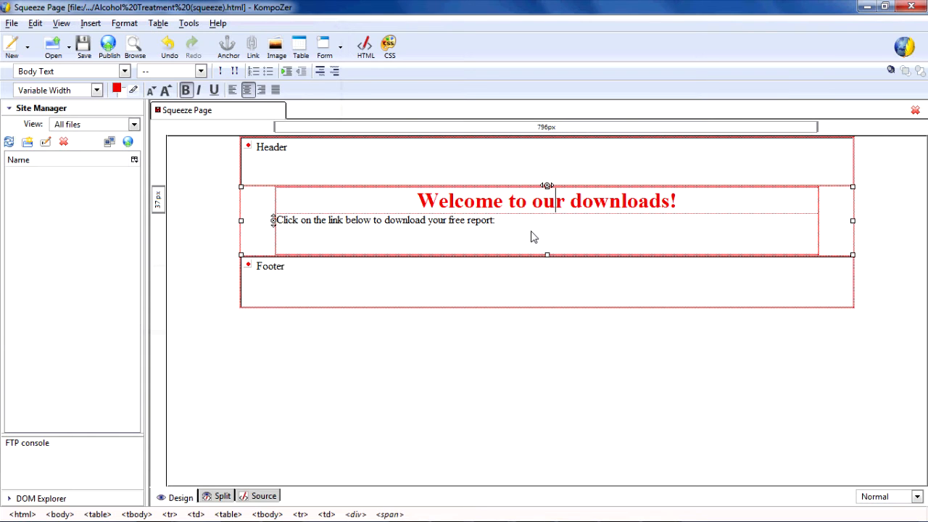
# Add blank space above the "Click on the link below to download your free report:" line and enlarge its text one size
pyautogui.click(278, 221)
pyautogui.press('Return')
pyautogui.press('Return')
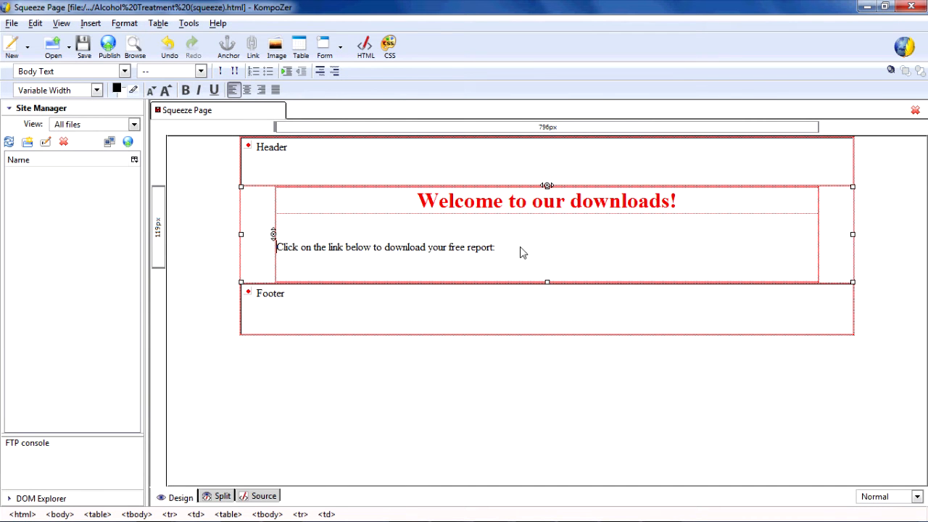
pyautogui.moveTo(520, 252); pyautogui.dragTo(275, 249)
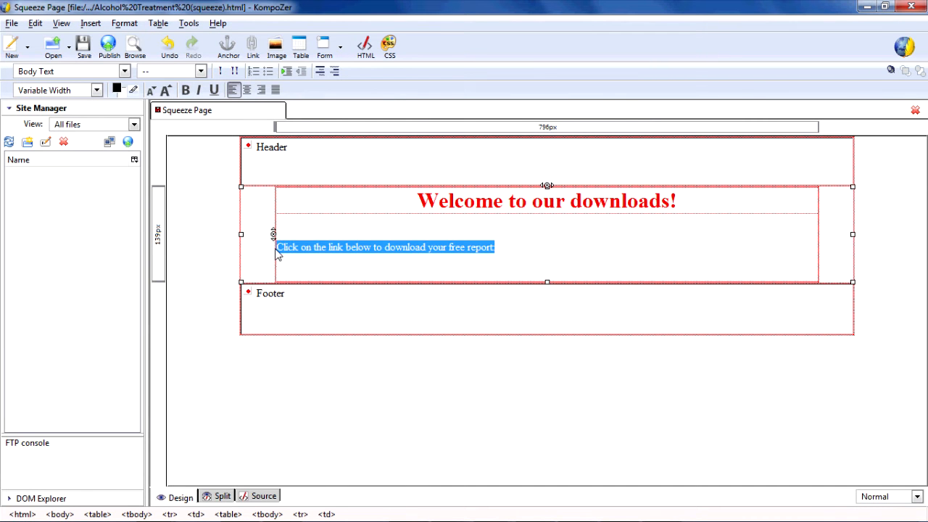
pyautogui.click(171, 95)
pyautogui.click(390, 247)
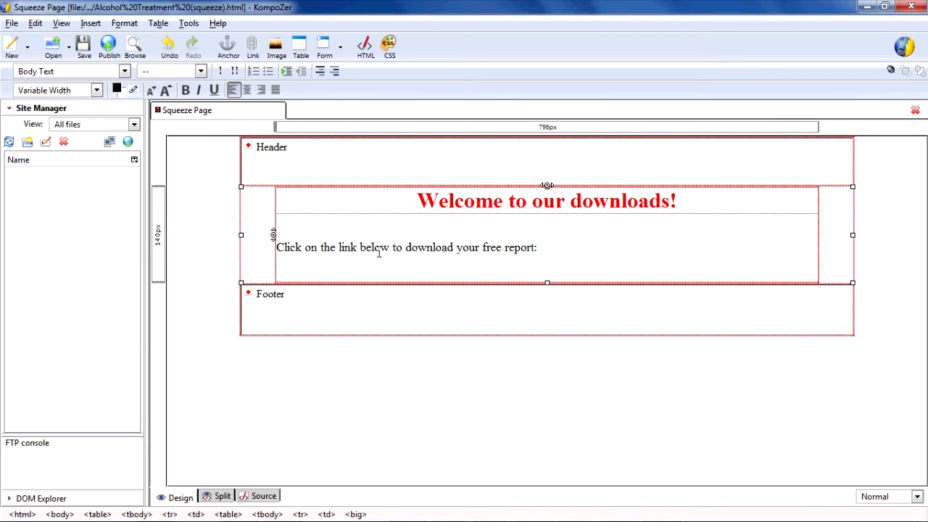
# Enter "=====>> Download [product name]" below the instruction line, leaving a blank line between them
pyautogui.click(548, 259)
pyautogui.press('Return')
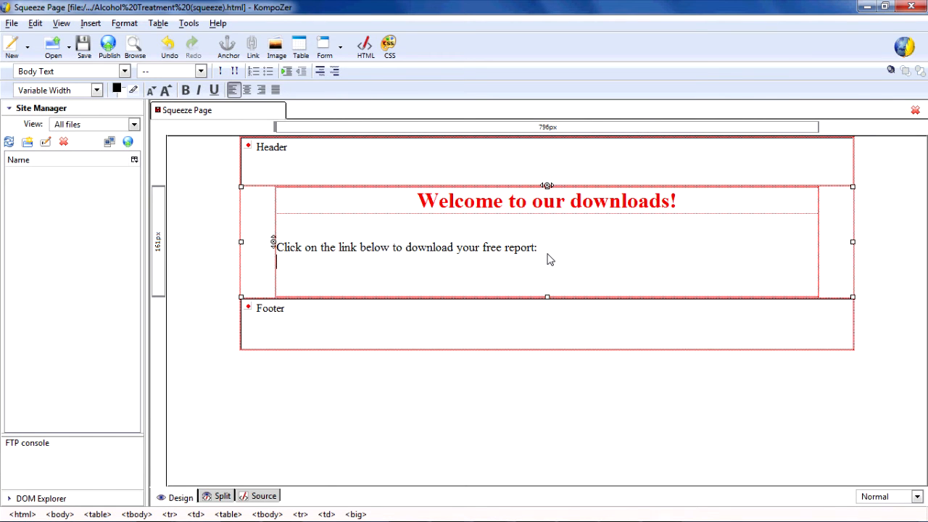
pyautogui.press('Return')
pyautogui.write('=====')
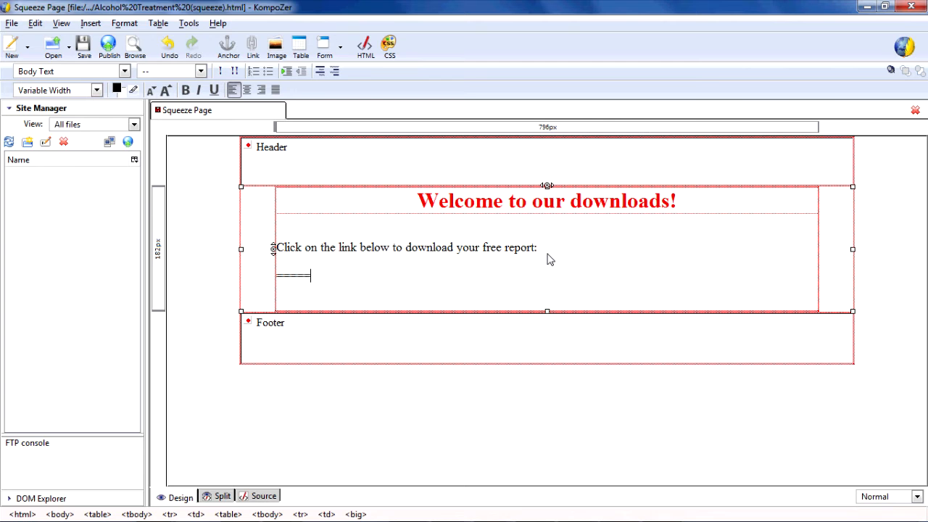
pyautogui.write('>> Download [produ')
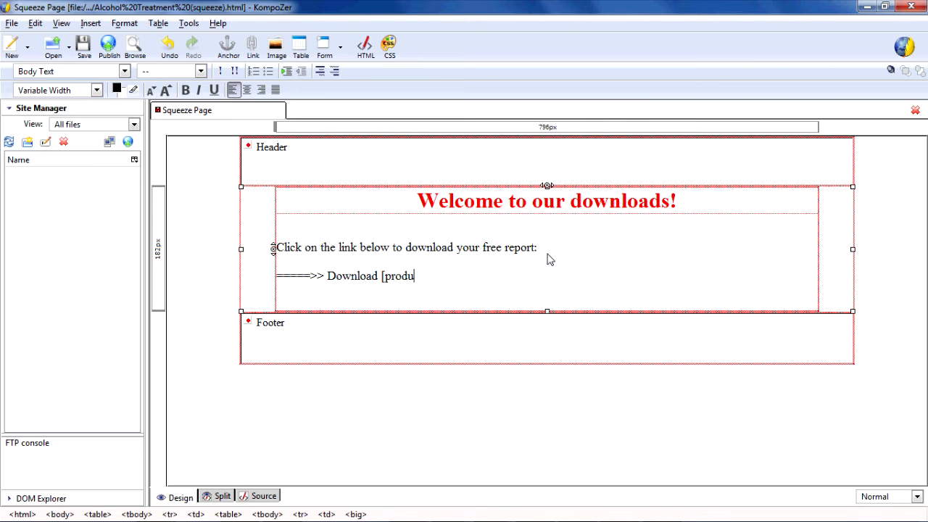
pyautogui.write('ct name')
pyautogui.write(']')
pyautogui.moveTo(457, 278); pyautogui.dragTo(273, 284)
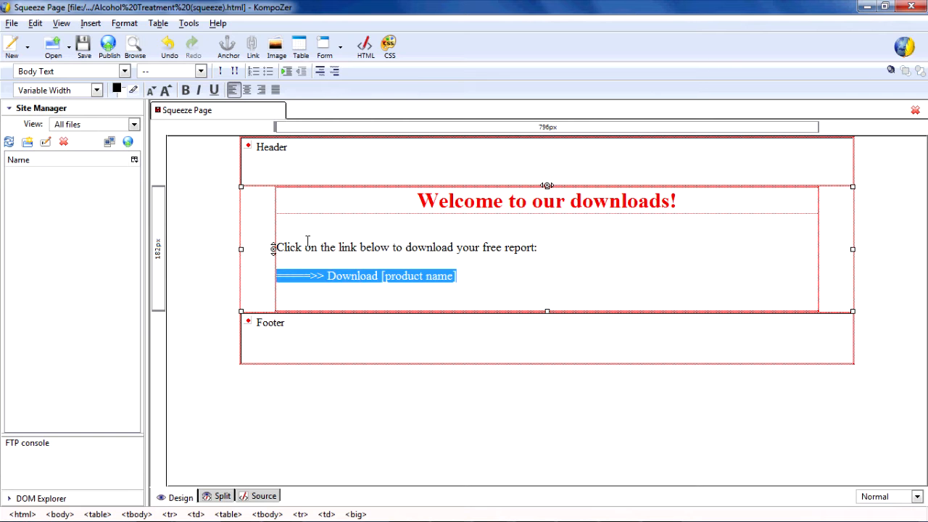
pyautogui.click(251, 47)
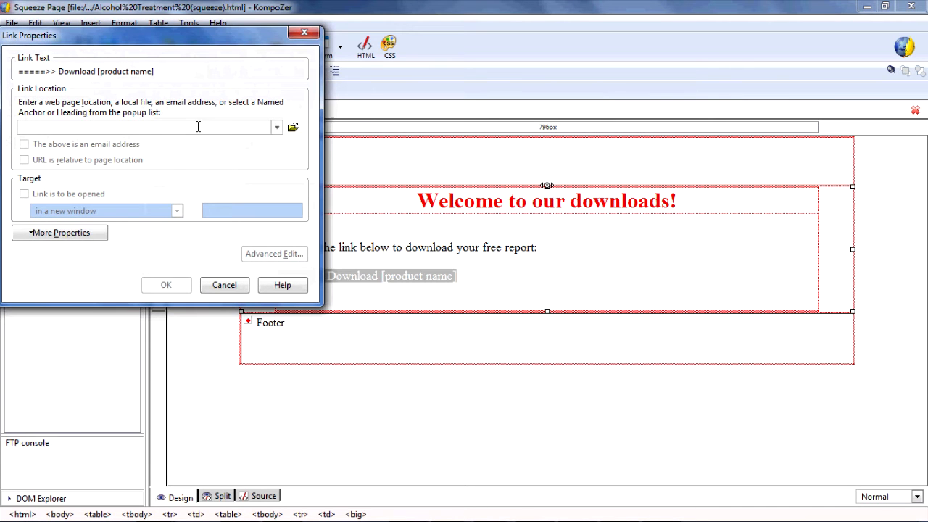
pyautogui.write('demo182.bl.ee/landing-page/Free E-book12635.zip')
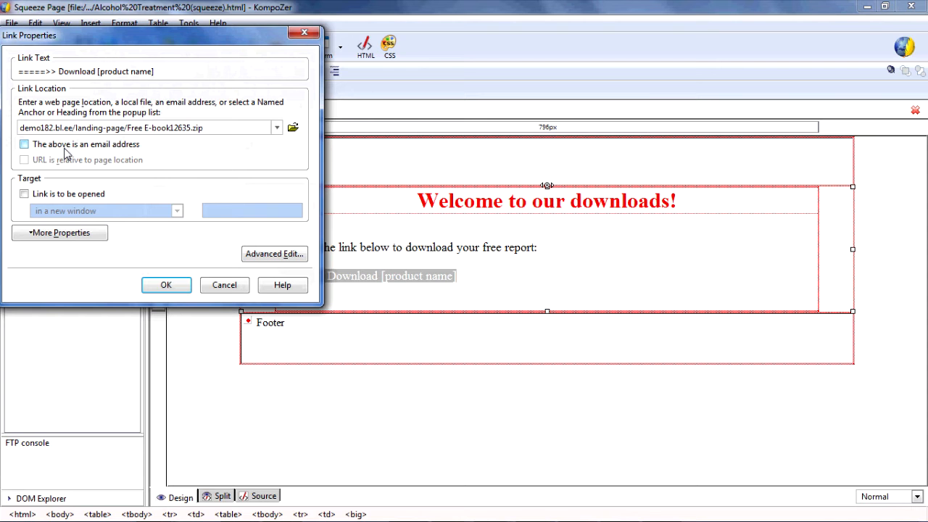
pyautogui.write('http://')
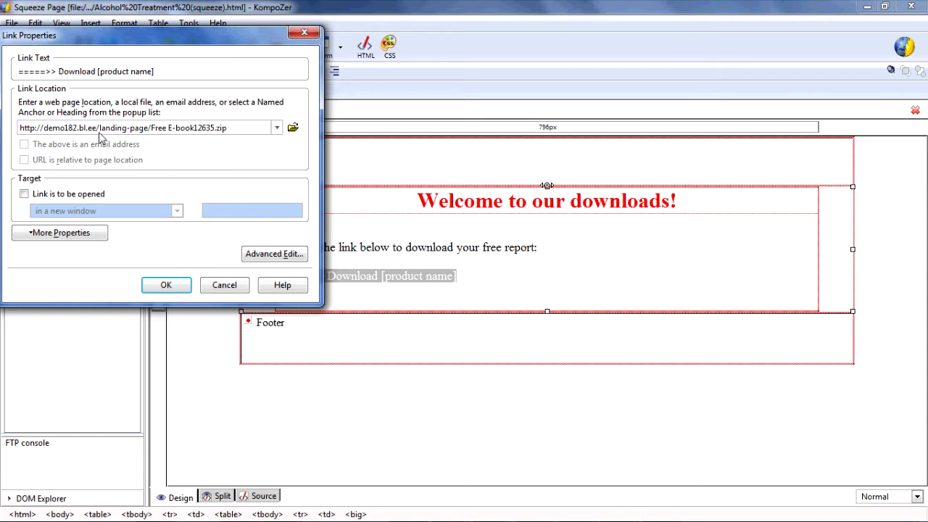
pyautogui.moveTo(99, 128); pyautogui.dragTo(243, 133)
pyautogui.click(165, 127)
pyautogui.click(239, 129)
pyautogui.click(40, 195)
pyautogui.click(179, 286)
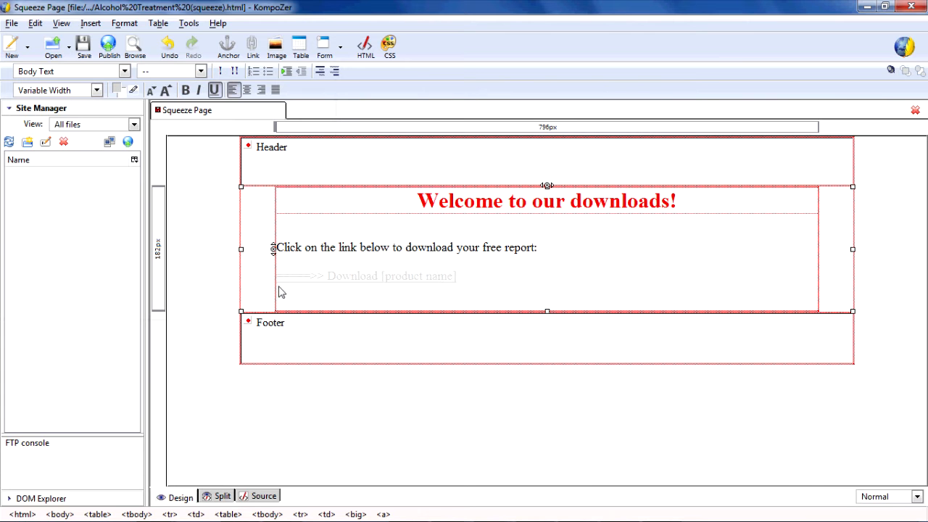
# Make the download link line blue (#3333FF) and bold, and add a new line below it
pyautogui.click(116, 90)
pyautogui.click(281, 160)
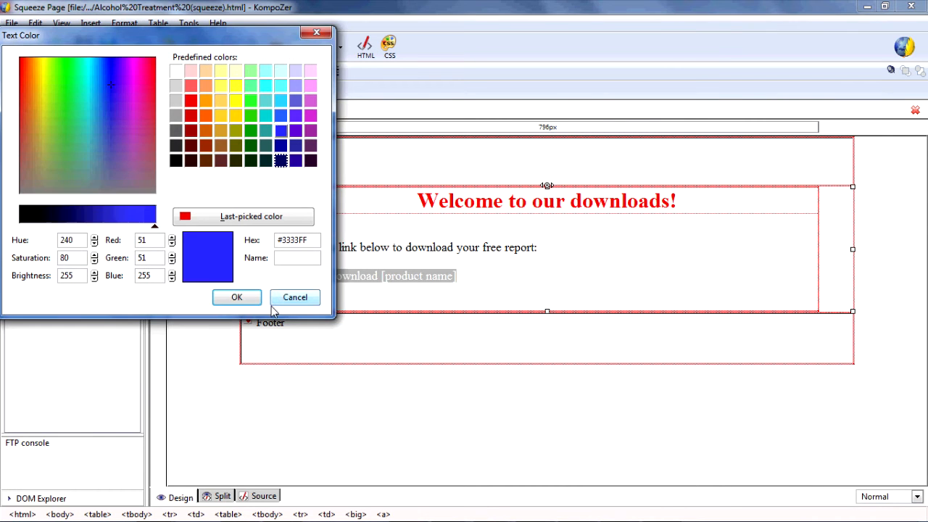
pyautogui.click(237, 298)
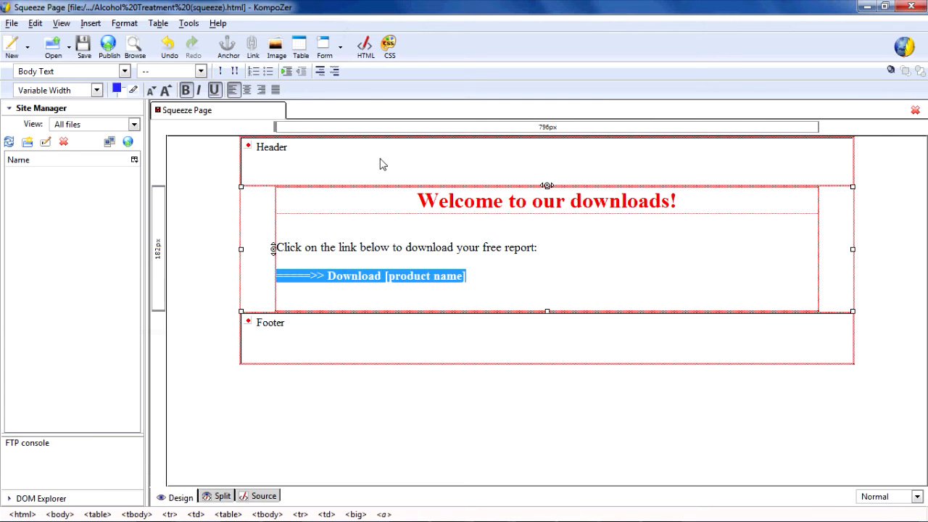
pyautogui.click(473, 287)
pyautogui.press('Return')
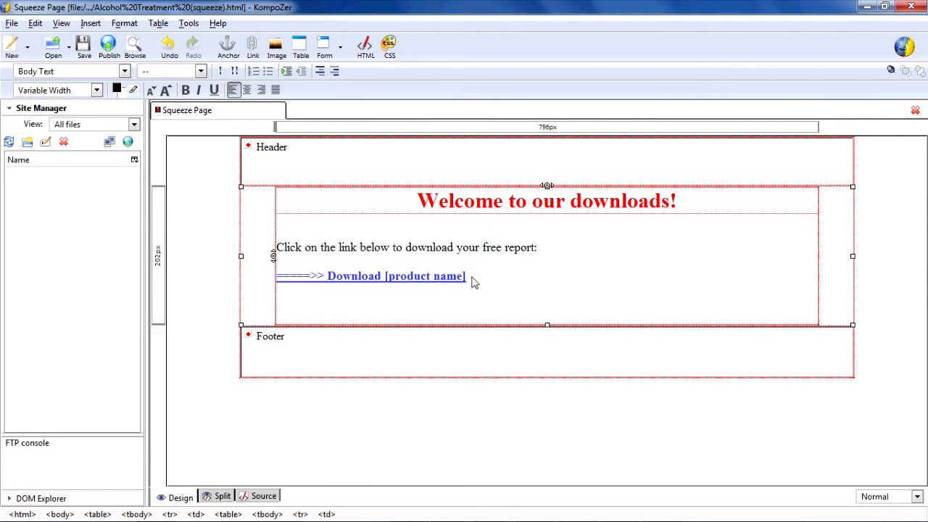
# Clear the link location of the "=====>> Download [product name]" line
pyautogui.moveTo(327, 282); pyautogui.dragTo(277, 277)
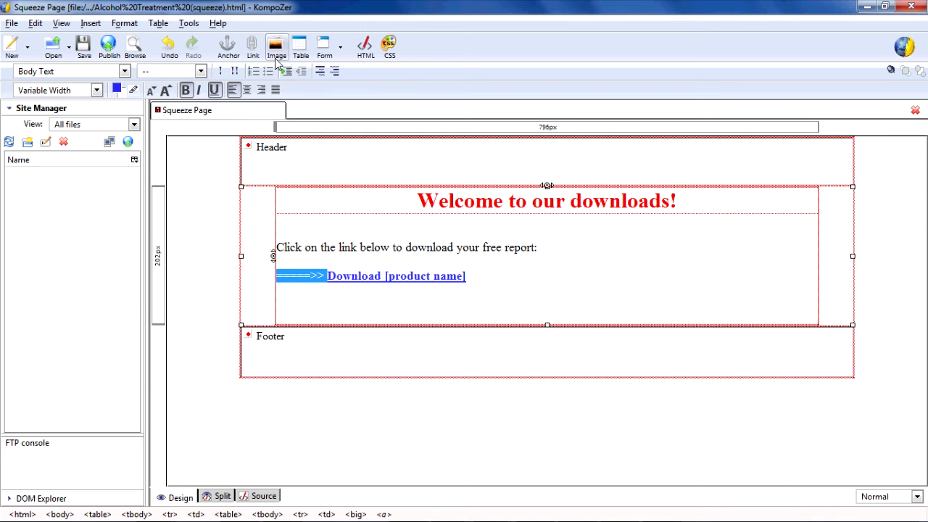
pyautogui.click(253, 45)
pyautogui.press('Delete')
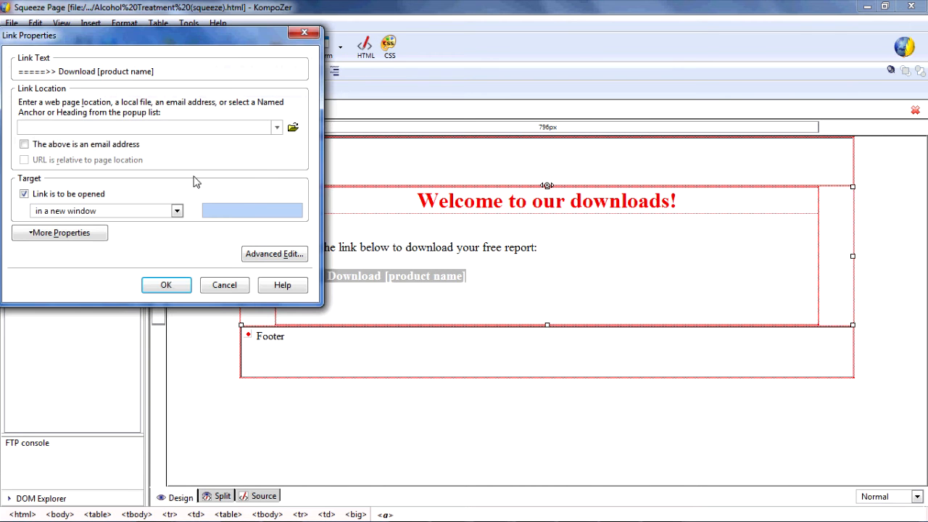
pyautogui.click(184, 288)
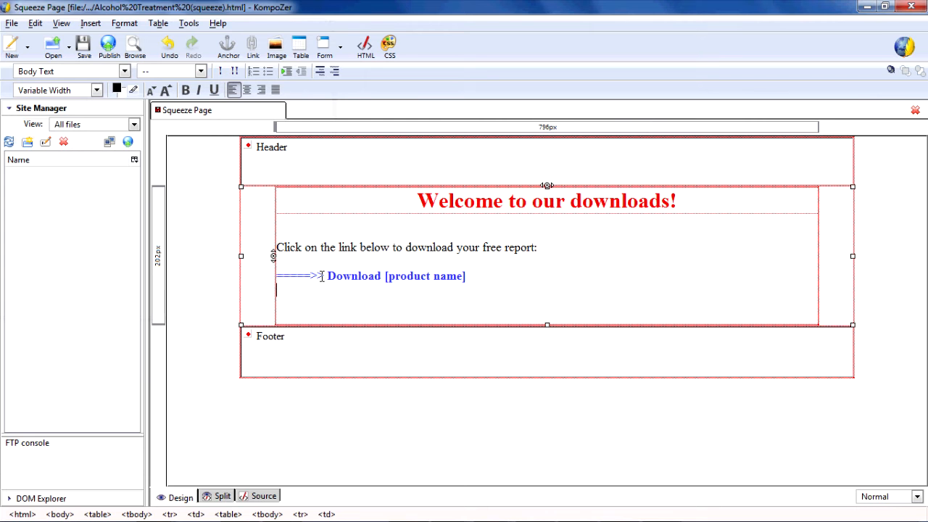
# Color the "=====>>" arrow black (#000000) and enlarge it one size
pyautogui.moveTo(325, 276); pyautogui.dragTo(274, 278)
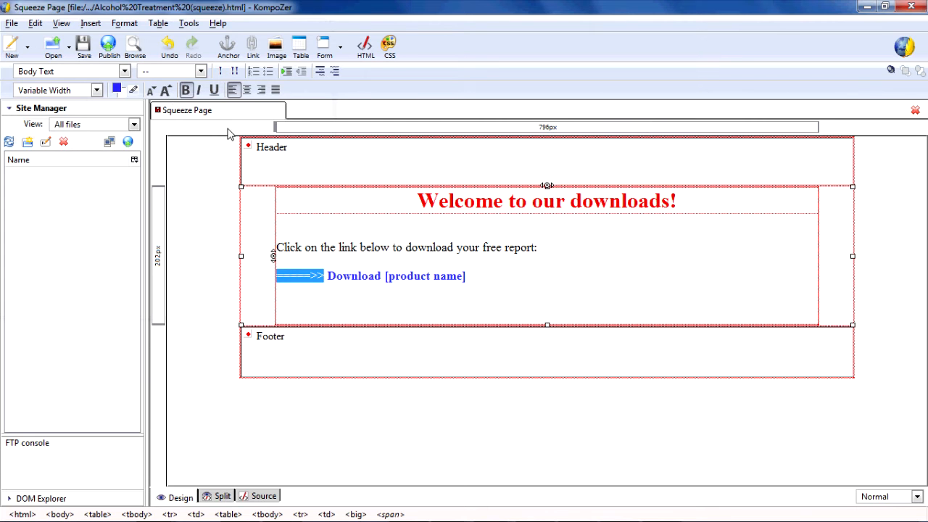
pyautogui.click(116, 90)
pyautogui.click(176, 160)
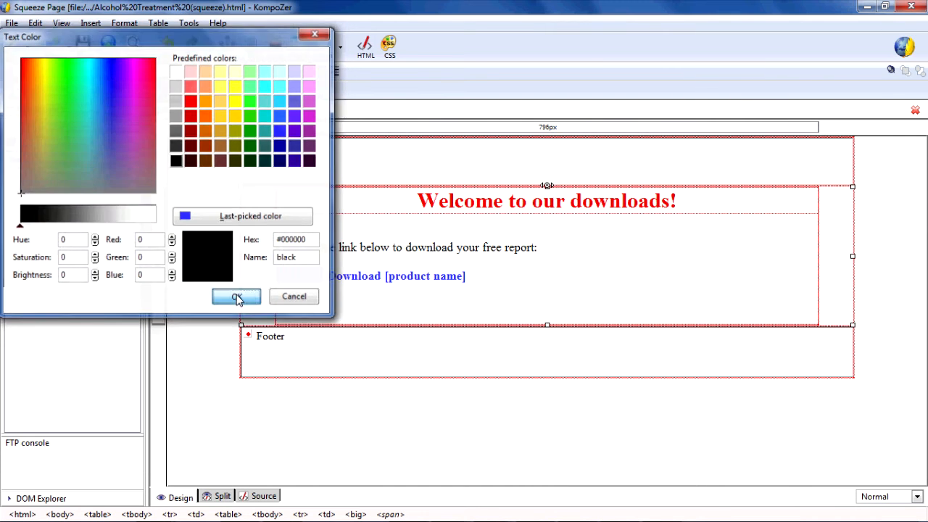
pyautogui.click(237, 298)
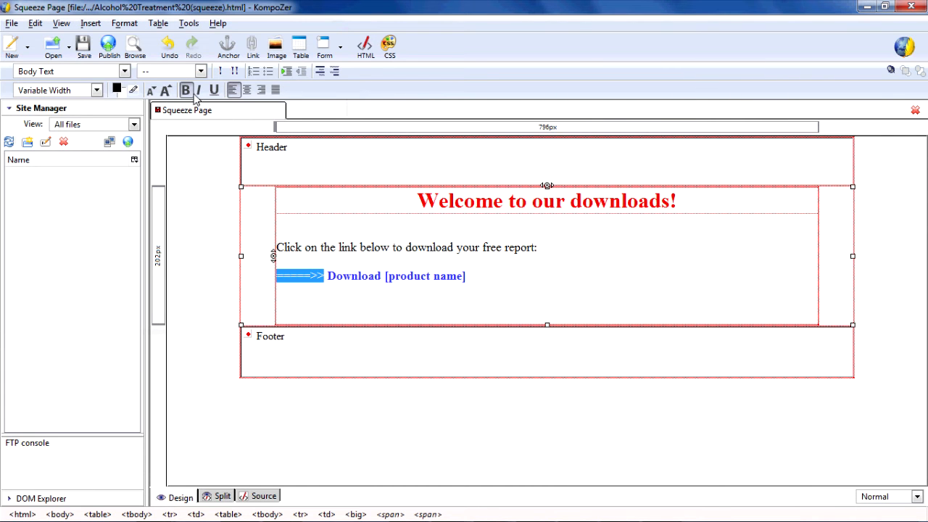
pyautogui.click(165, 90)
pyautogui.click(345, 313)
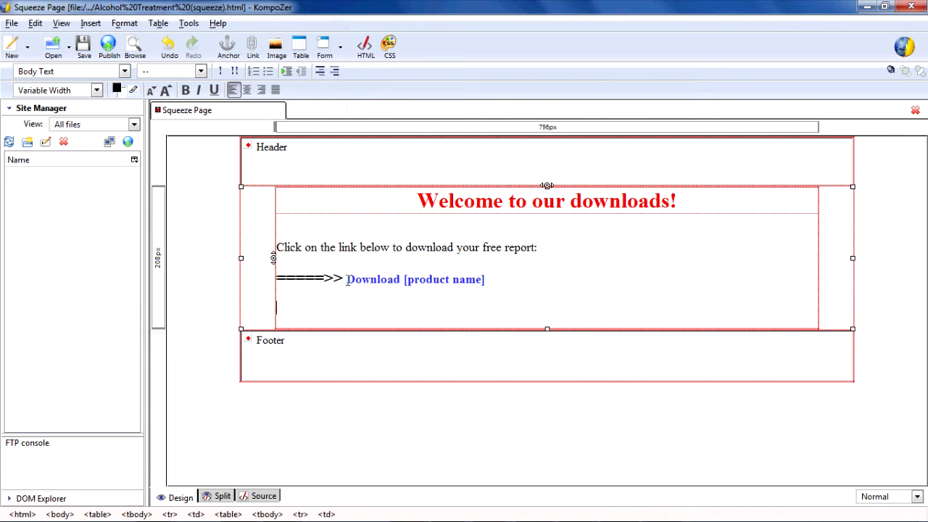
# Underline "Download [product name]" and insert "Free" before the bracketed product name
pyautogui.moveTo(346, 279); pyautogui.dragTo(487, 280)
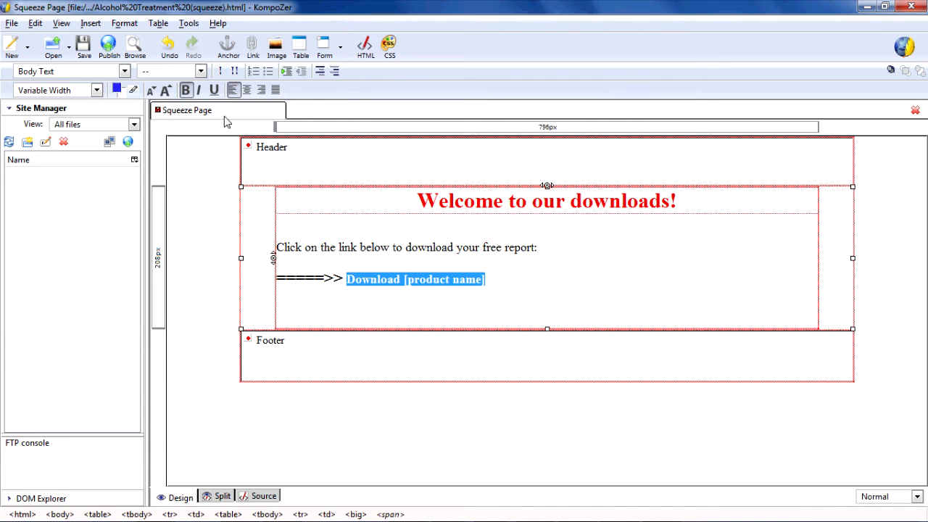
pyautogui.click(214, 90)
pyautogui.click(375, 305)
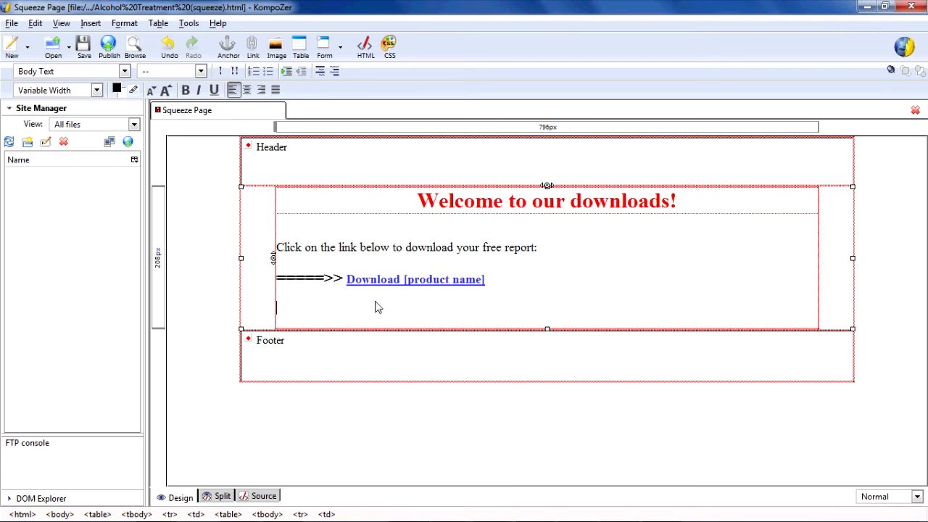
pyautogui.click(403, 280)
pyautogui.write('Free')
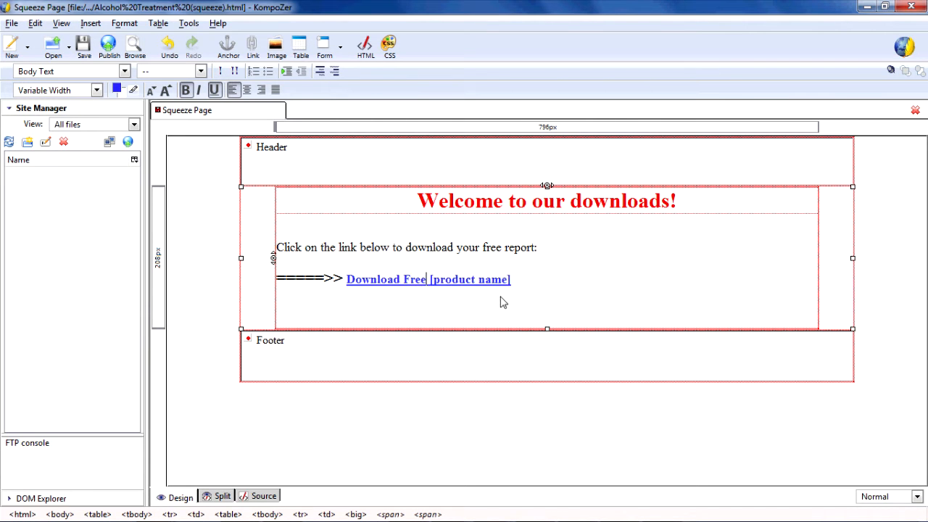
pyautogui.click(445, 317)
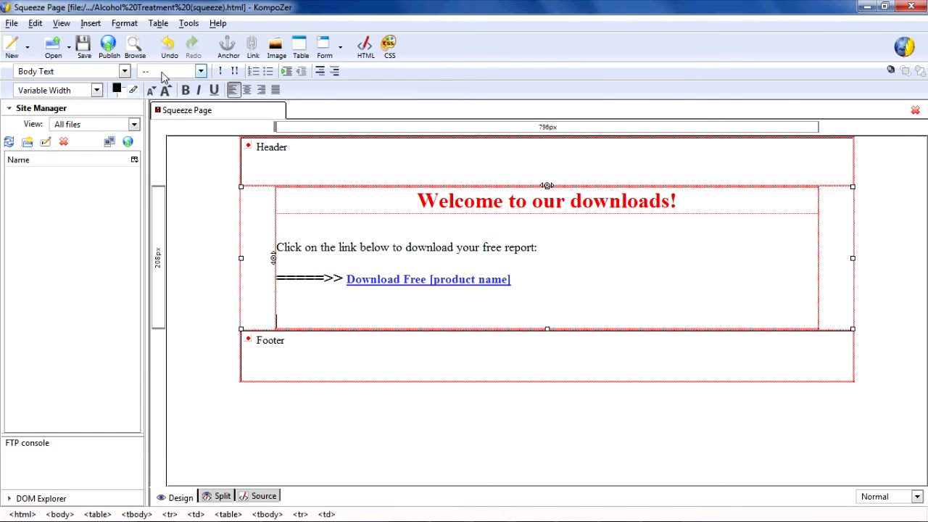
# Save the page changes and preview the page in the browser, then return to the editor
pyautogui.click(134, 46)
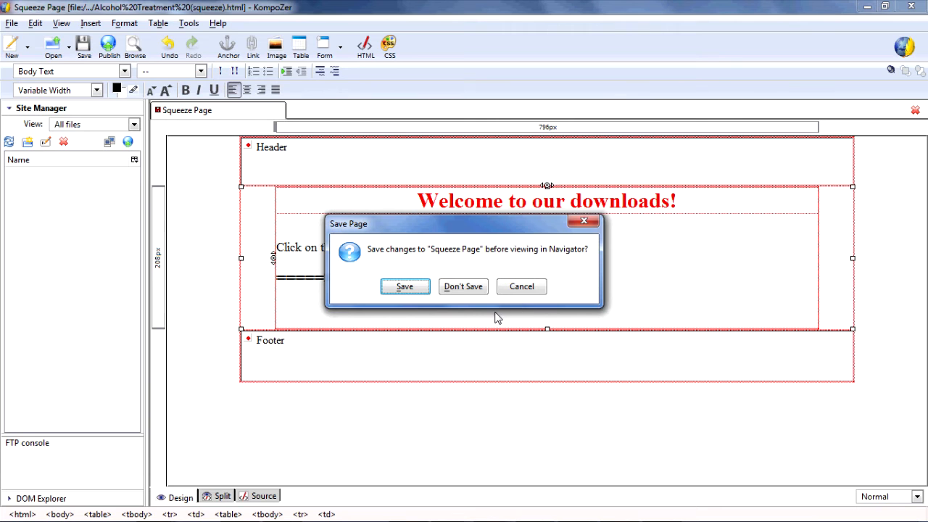
pyautogui.click(405, 287)
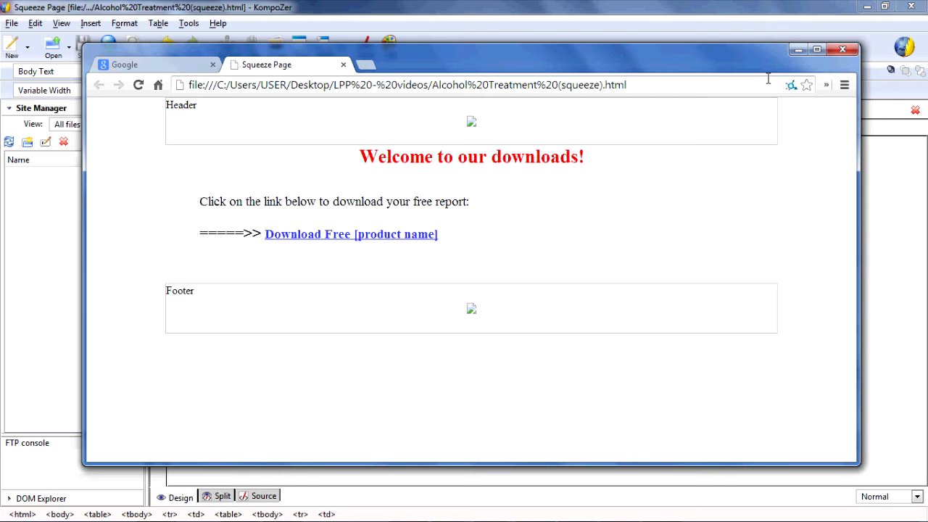
pyautogui.click(798, 50)
# Delete the footer and header image placeholders from the page
pyautogui.click(300, 365)
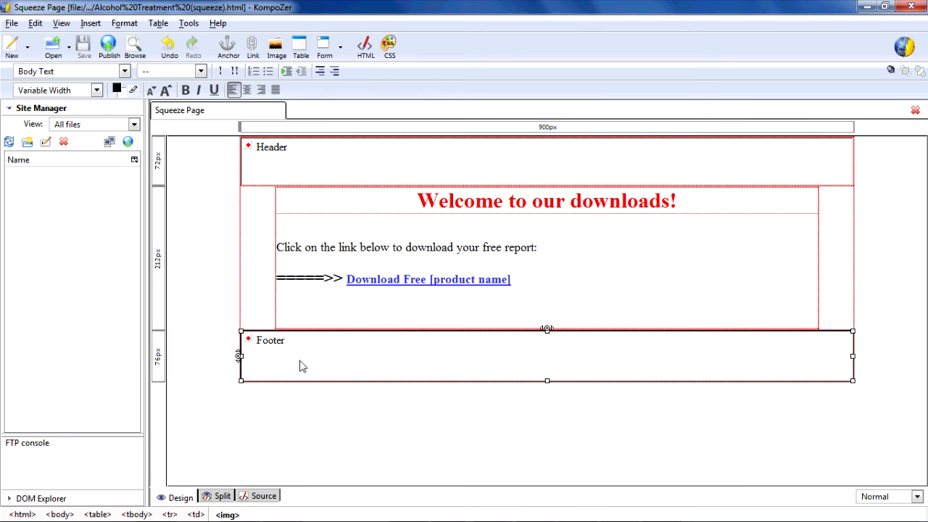
pyautogui.press('Delete')
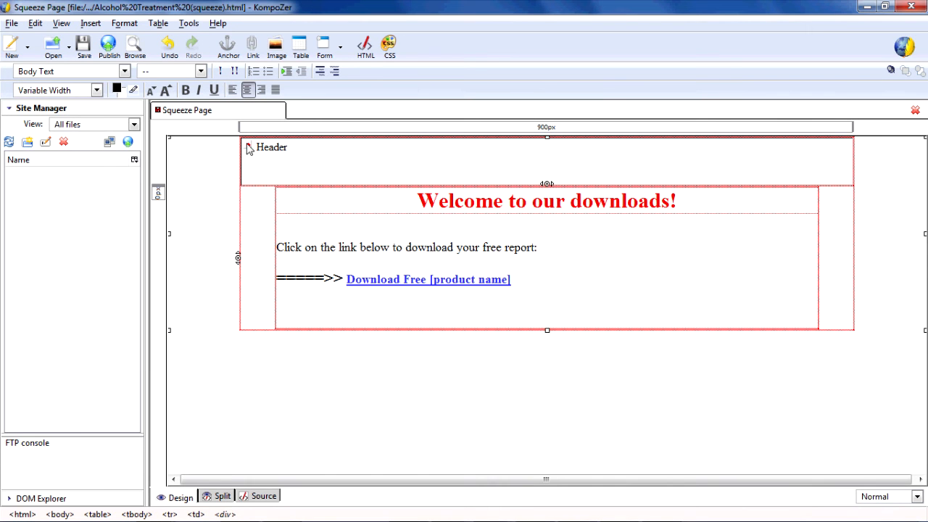
pyautogui.click(248, 147)
pyautogui.press('Delete')
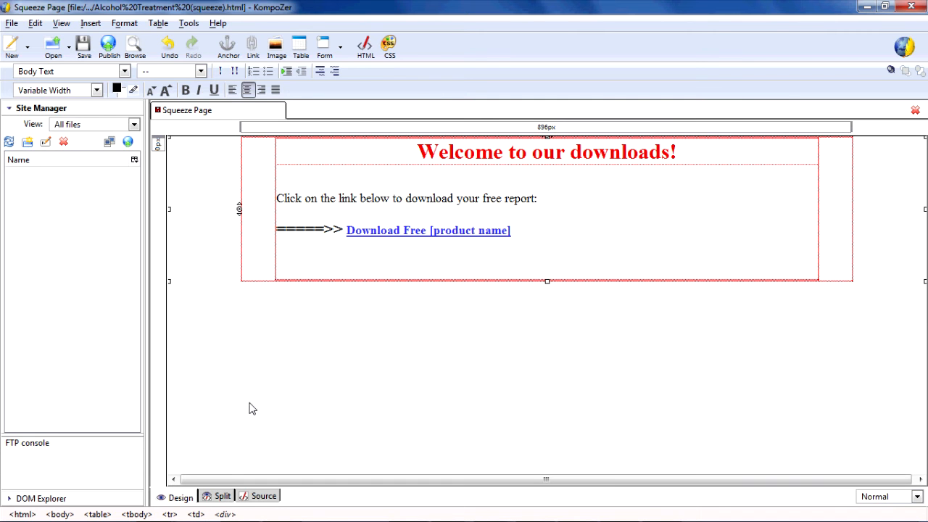
# Try to center all of the page's content at once
pyautogui.click(837, 253)
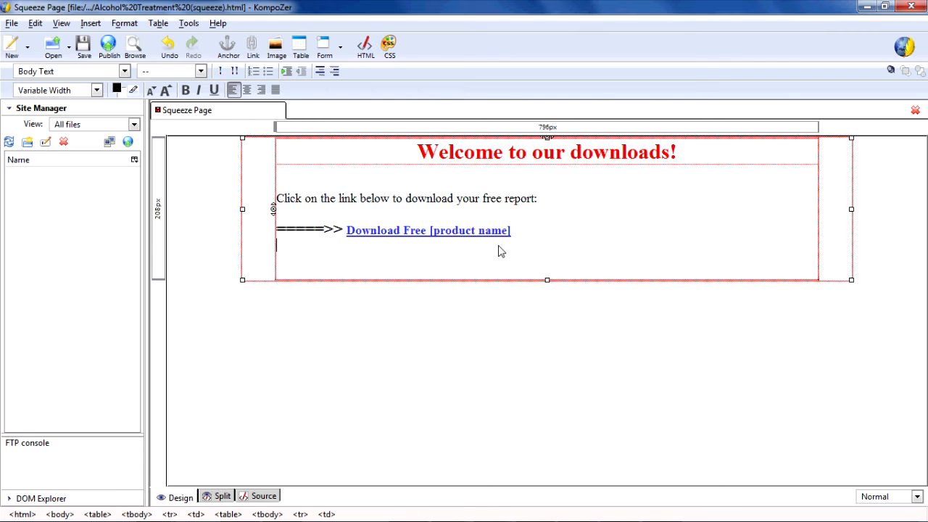
pyautogui.hotkey('ctrl', 'a')
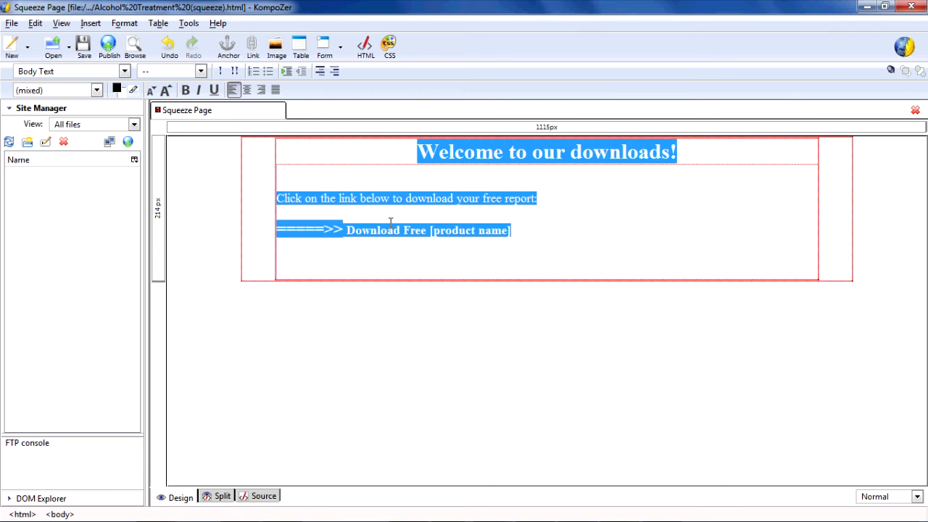
pyautogui.click(250, 91)
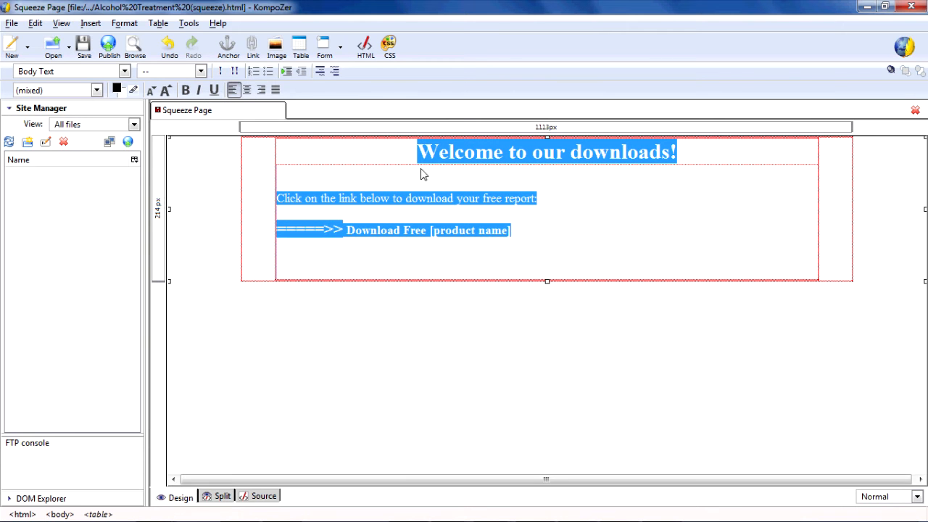
pyautogui.click(250, 92)
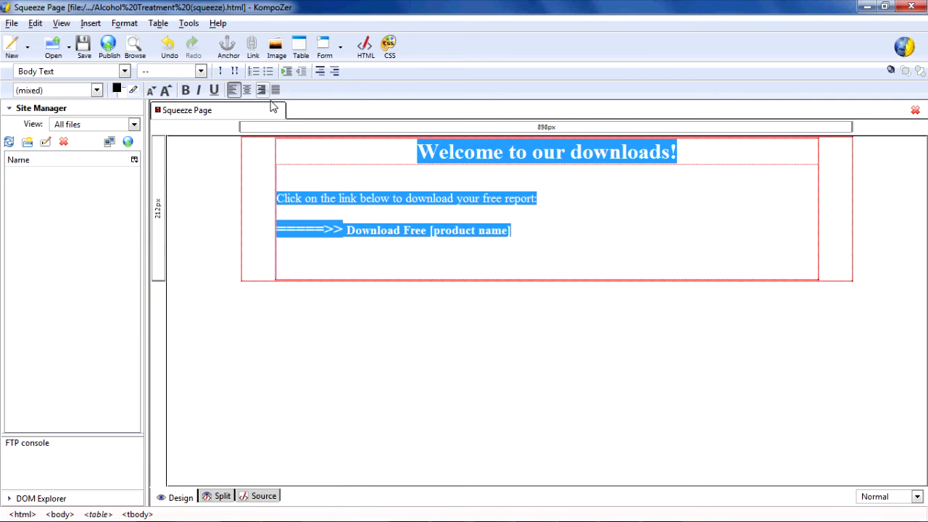
pyautogui.click(468, 234)
# Center the line "Click on the link below to download your free report:" on the page
pyautogui.moveTo(549, 204); pyautogui.dragTo(274, 194)
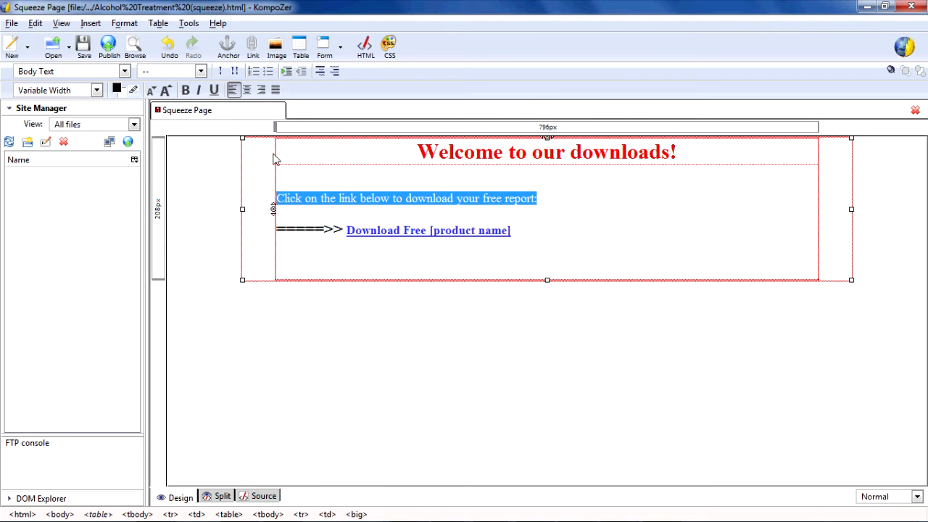
pyautogui.click(247, 90)
pyautogui.click(516, 242)
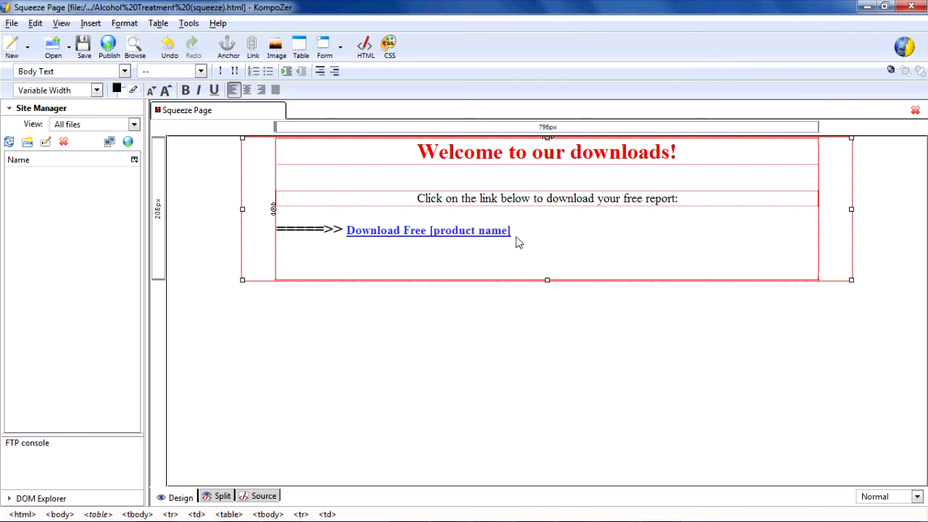
# Indent the "=====>> Download Free [product name]" line slightly and add four blank lines beneath it
pyautogui.moveTo(512, 231); pyautogui.dragTo(307, 230)
pyautogui.click(283, 230)
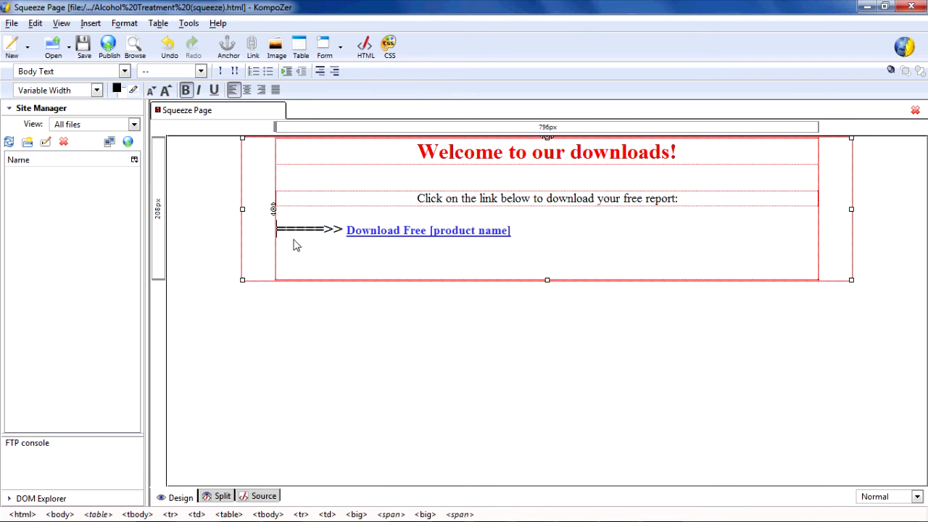
pyautogui.click(580, 242)
pyautogui.press('Return')
pyautogui.press('Return')
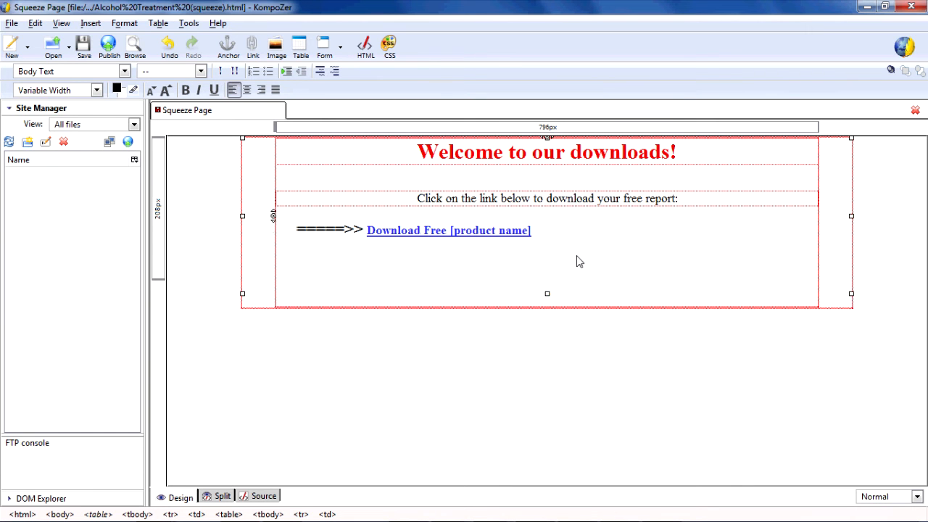
pyautogui.press('Return')
pyautogui.press('Return')
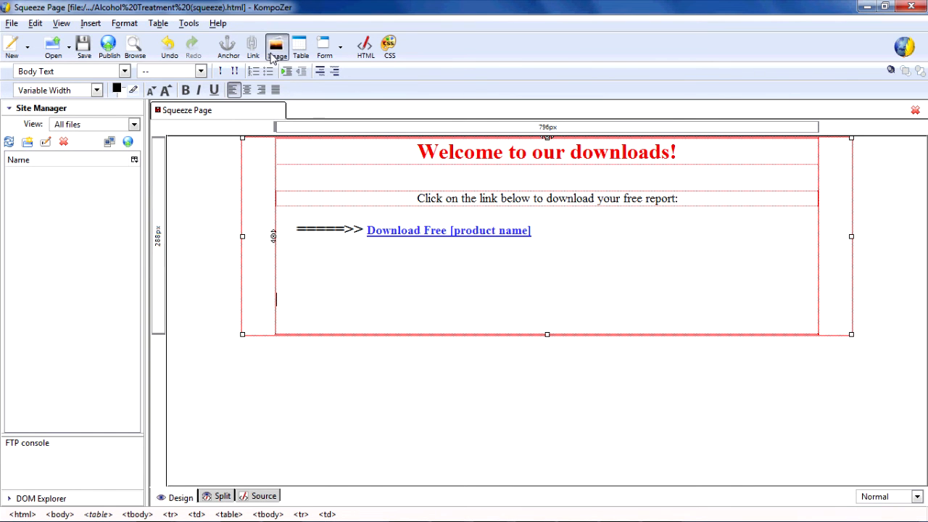
pyautogui.click(277, 50)
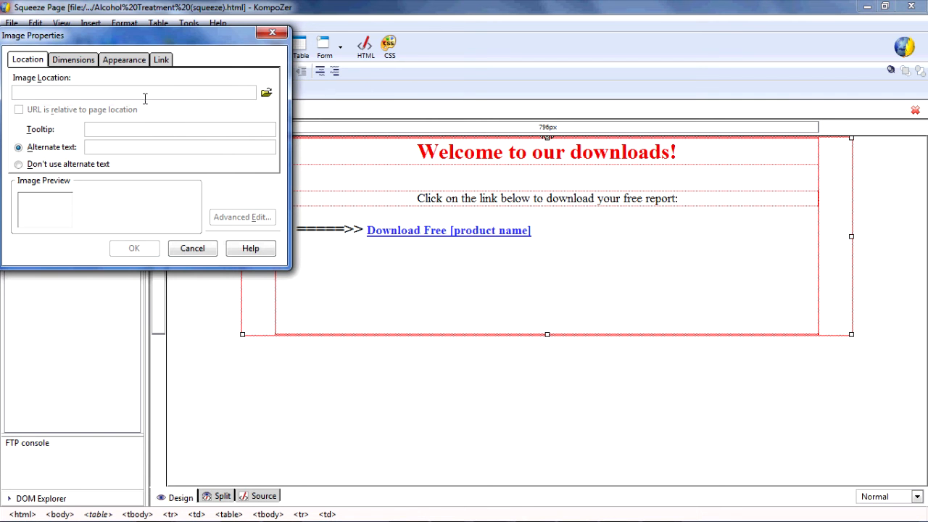
pyautogui.moveTo(137, 35); pyautogui.dragTo(163, 37)
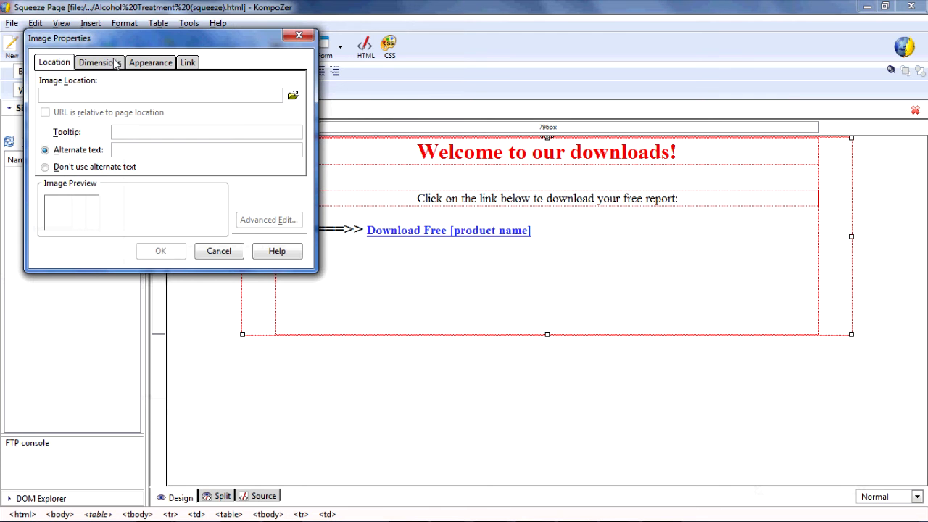
pyautogui.click(116, 64)
pyautogui.click(168, 64)
pyautogui.click(189, 64)
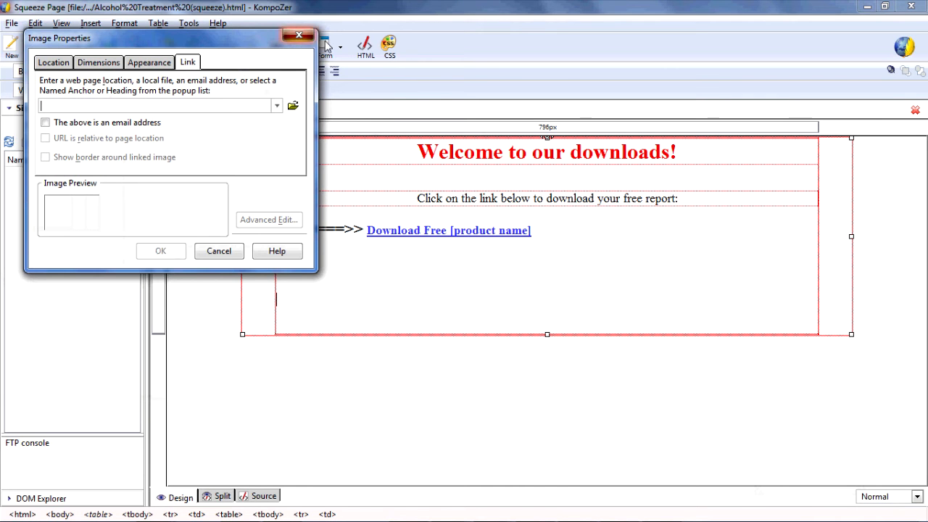
pyautogui.press('Escape')
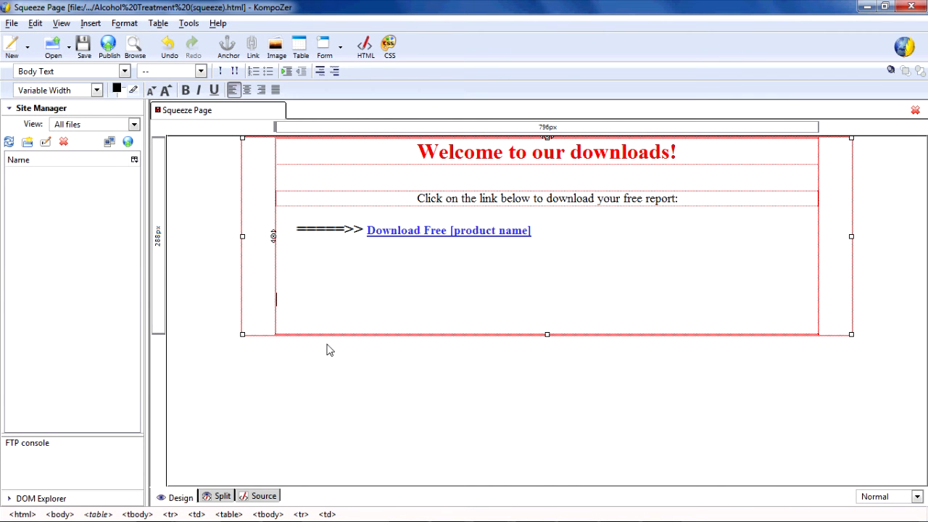
# Add a blank line above the "Welcome to our downloads!" heading and center the "=====>> Download Free [product name]" line
pyautogui.click(426, 158)
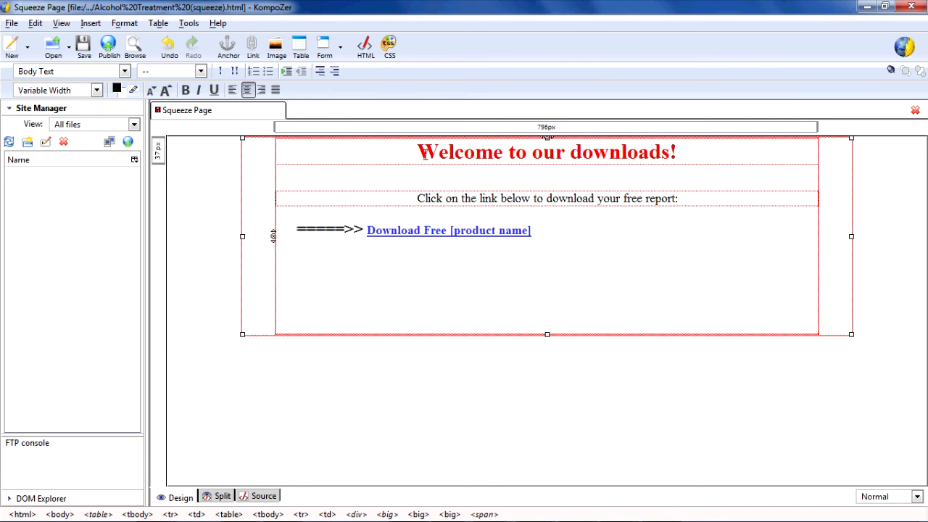
pyautogui.press('Return')
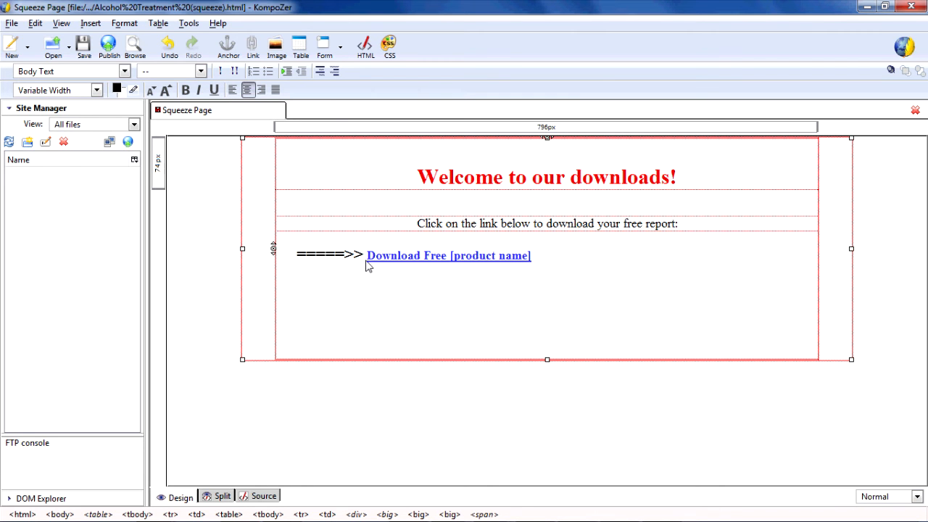
pyautogui.tripleClick(294, 250)
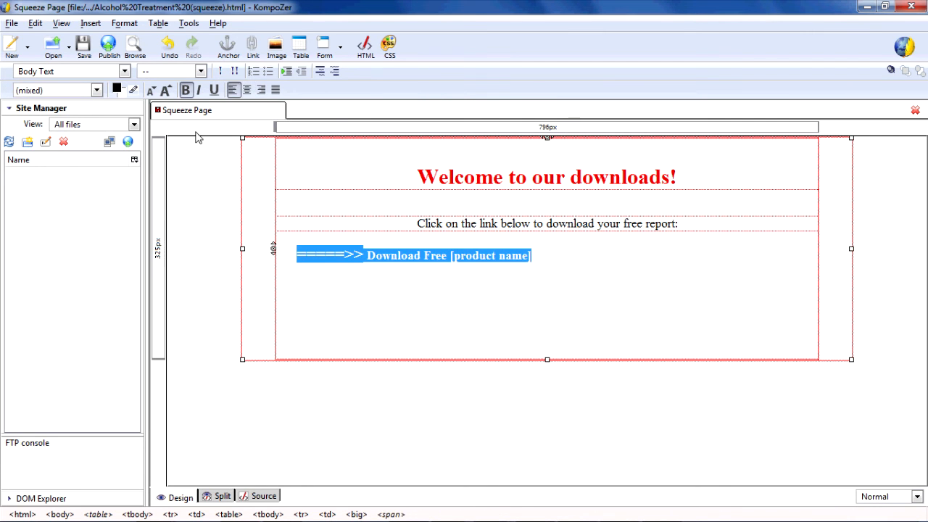
pyautogui.click(247, 90)
pyautogui.click(483, 268)
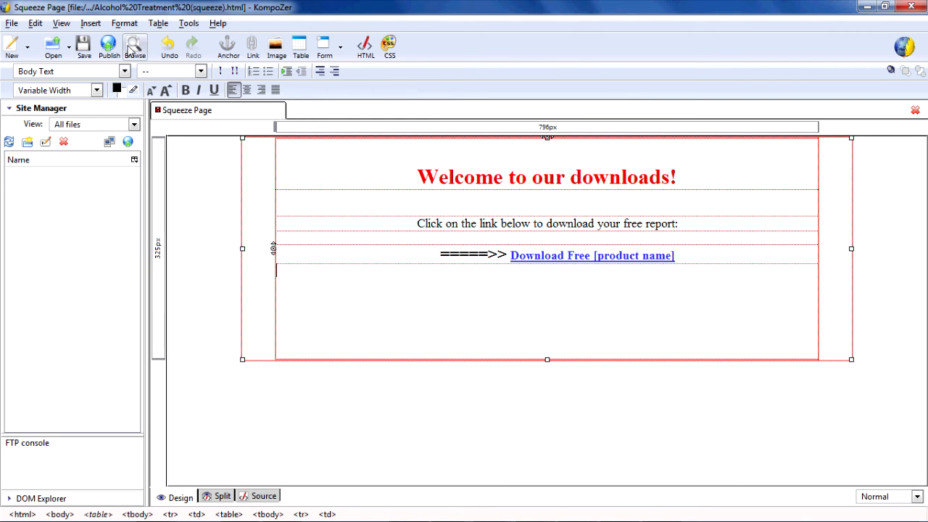
# Save the page with its centered layout, preview it in the browser, and return to the editor
pyautogui.click(134, 47)
pyautogui.click(404, 287)
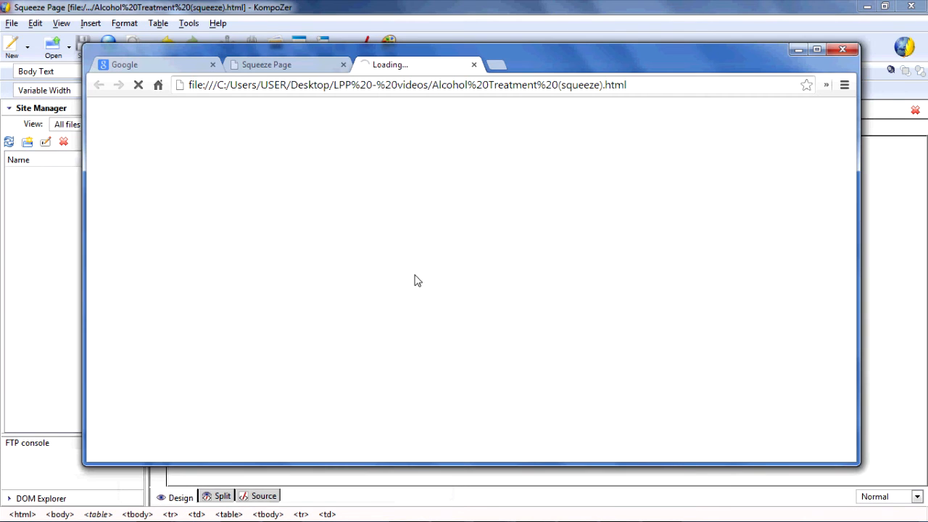
pyautogui.click(798, 49)
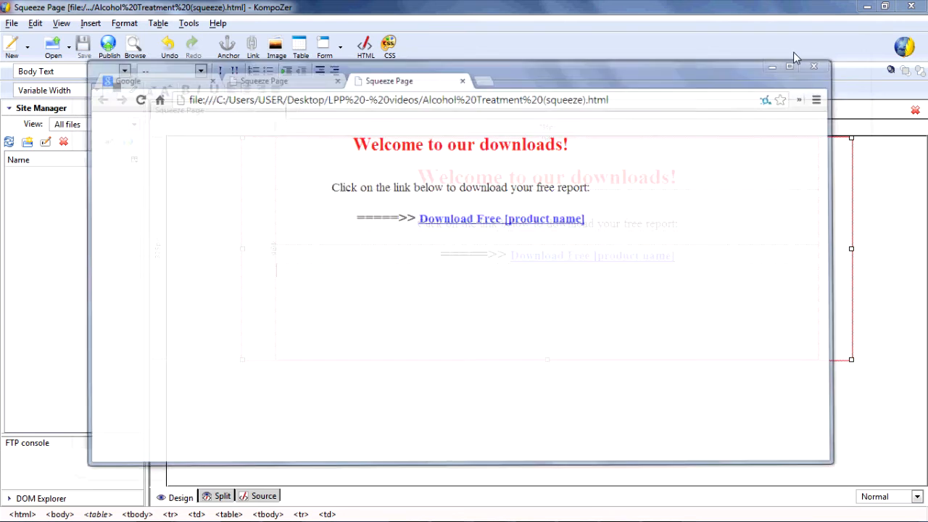
# Switch to Notepad++, copy the address demo182.bl.ee/landing-page/Free E-book12635.zip, and return to the page editor
pyautogui.click(589, 512)
pyautogui.tripleClick(214, 279)
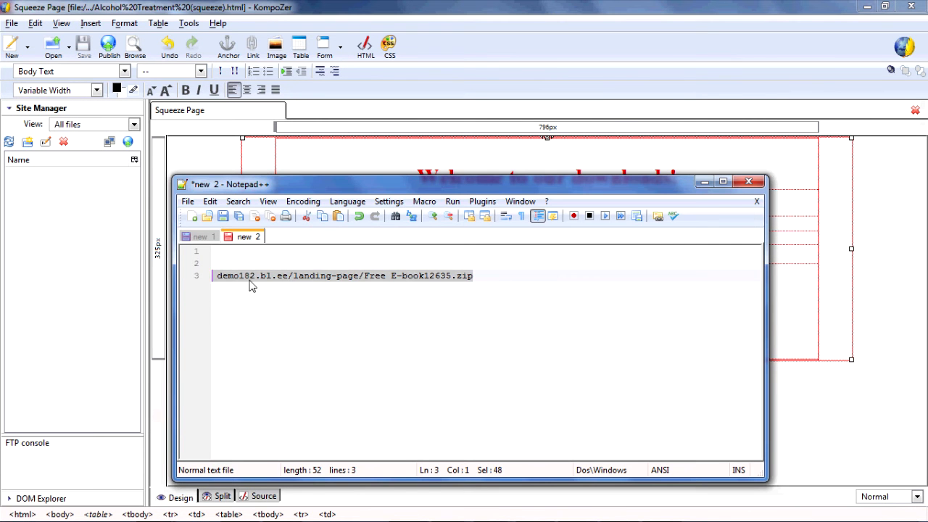
pyautogui.click(250, 283)
pyautogui.keyDown('shift'); pyautogui.click(223, 280); pyautogui.keyUp('shift')
pyautogui.moveTo(222, 281); pyautogui.dragTo(218, 279)
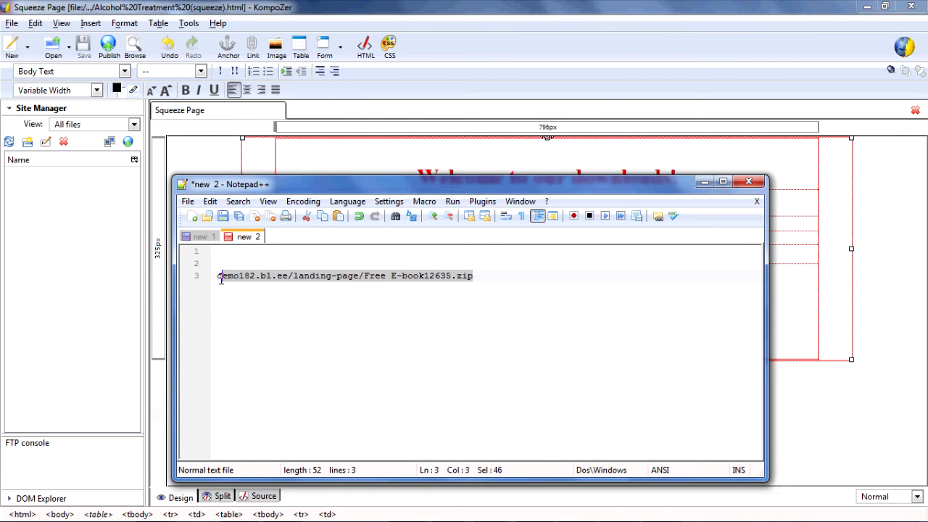
pyautogui.moveTo(221, 280); pyautogui.dragTo(218, 280)
pyautogui.moveTo(221, 279); pyautogui.dragTo(219, 280)
pyautogui.hotkey('ctrl', 'c')
pyautogui.click(704, 181)
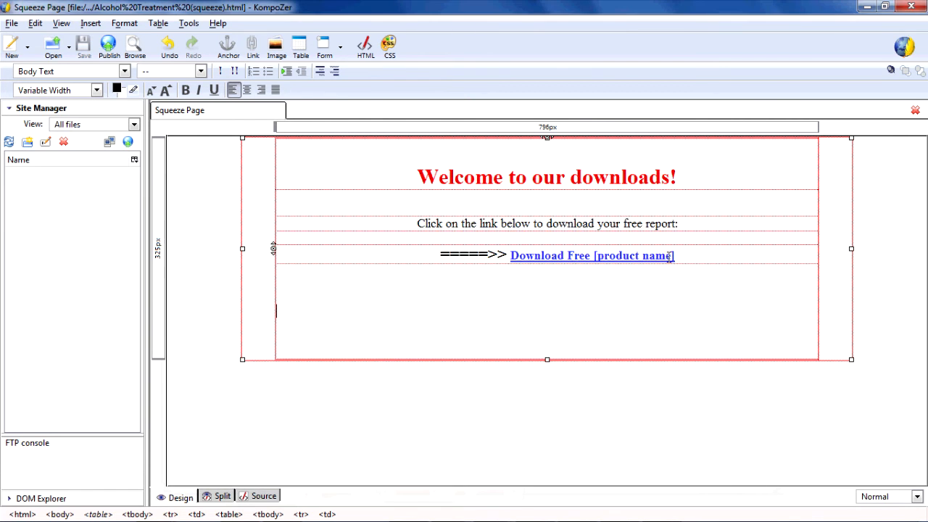
# Link "Download Free [product name]" to demo182.bl.ee/landing-page/Free E-book12635.zip and set it to open in a new window
pyautogui.moveTo(673, 257); pyautogui.dragTo(512, 256)
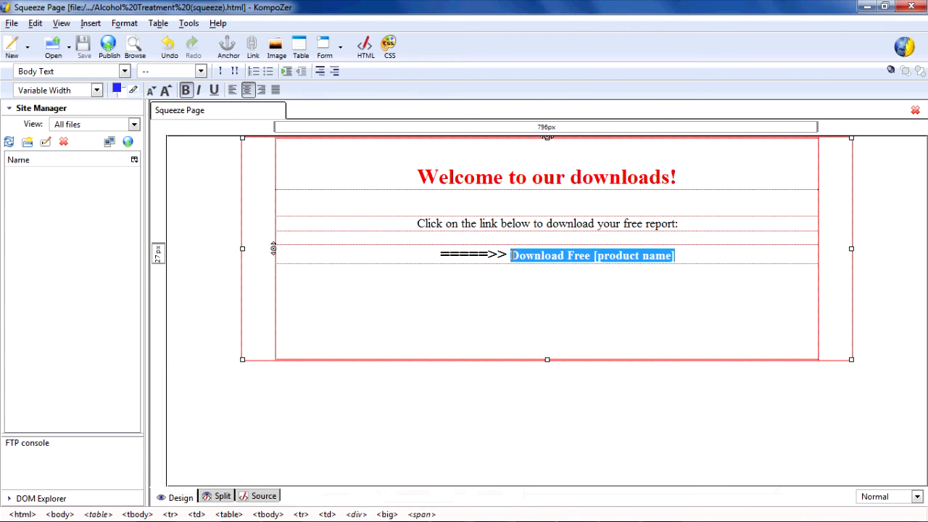
pyautogui.click(253, 46)
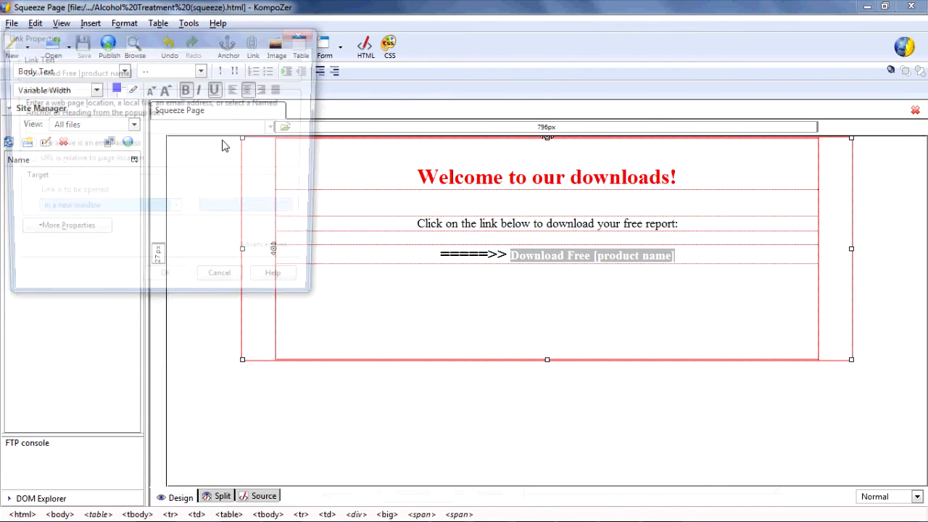
pyautogui.hotkey('ctrl', 'v')
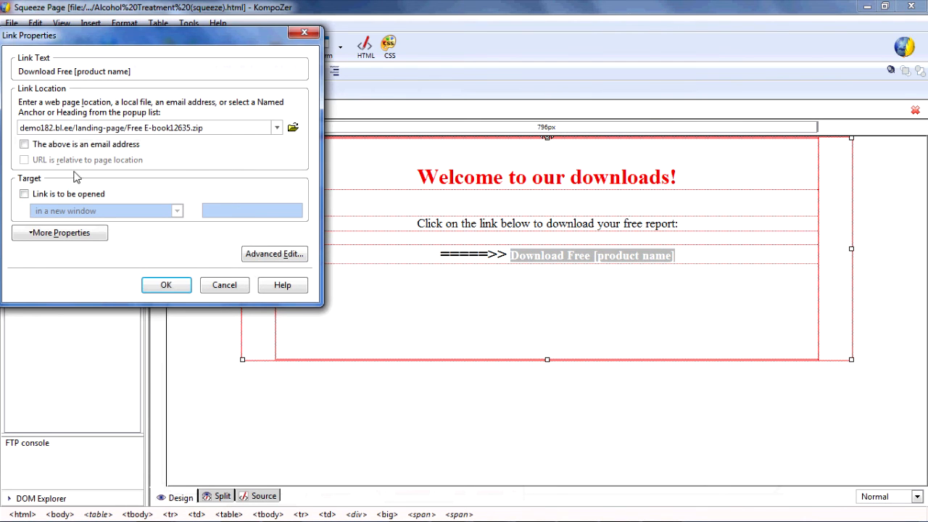
pyautogui.click(26, 195)
pyautogui.click(174, 285)
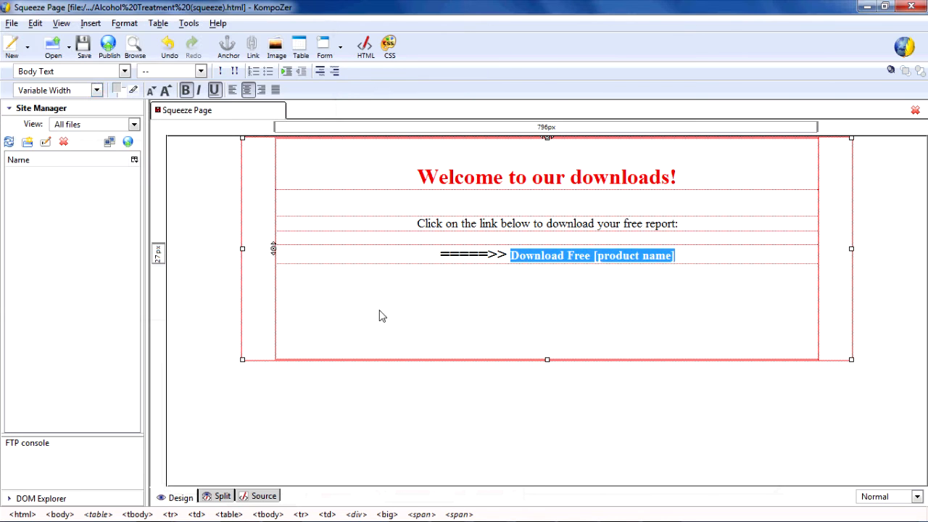
# Save the page with its new download link, preview it in the browser, and return to the editor
pyautogui.click(135, 48)
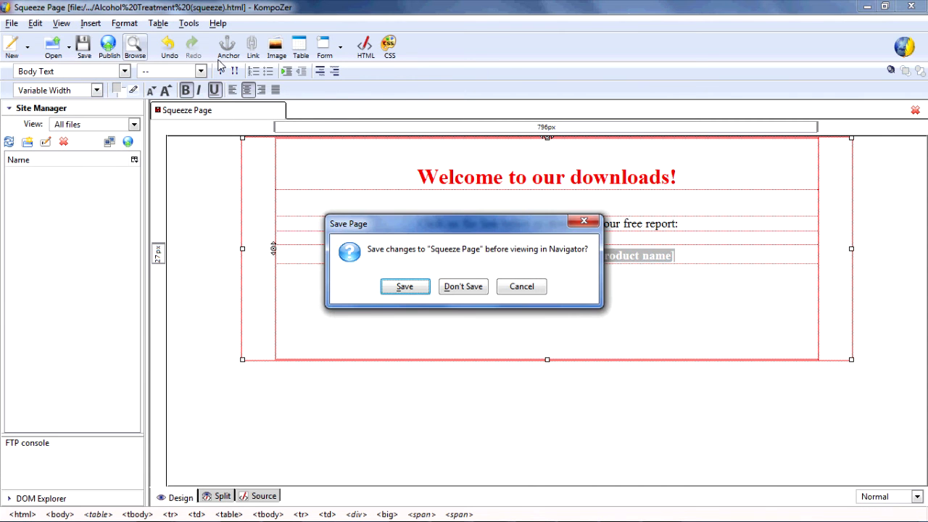
pyautogui.click(407, 286)
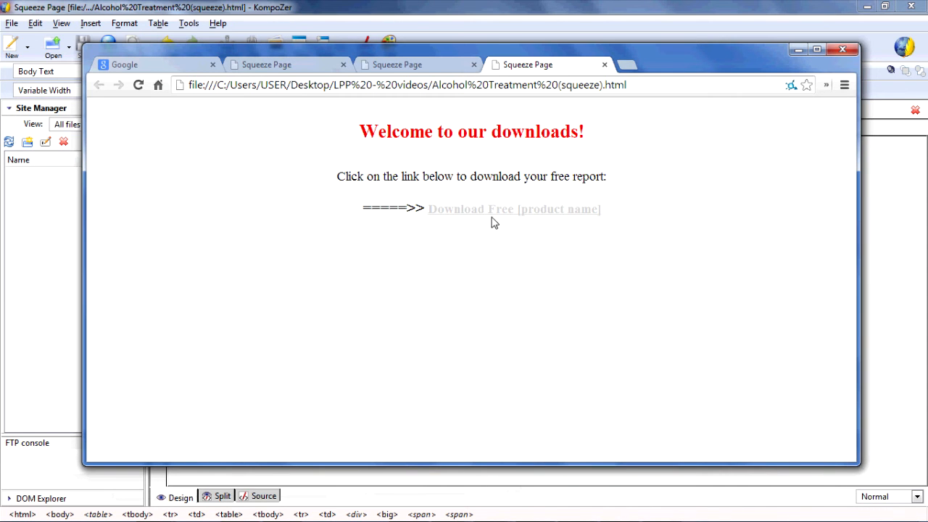
pyautogui.click(798, 49)
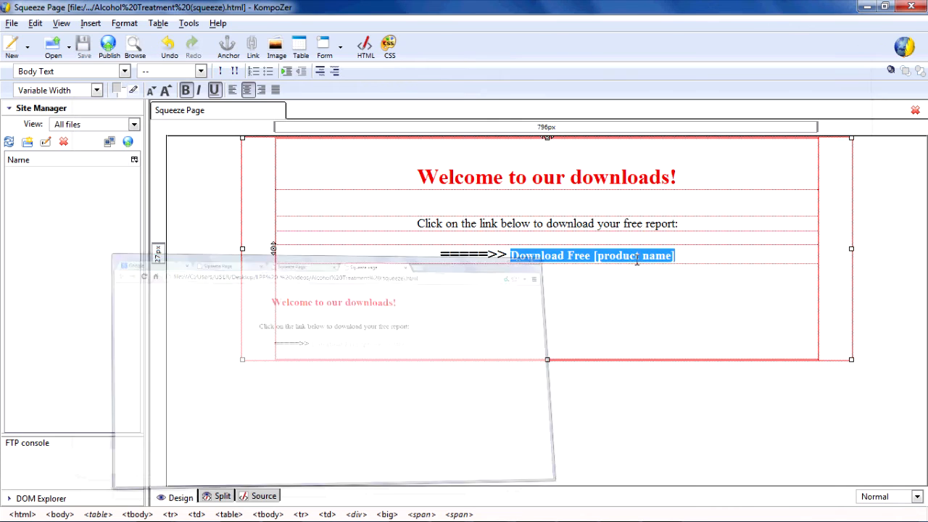
# Color the "Download Free [product name]" link text blue using a predefined color
pyautogui.moveTo(679, 261); pyautogui.dragTo(508, 255)
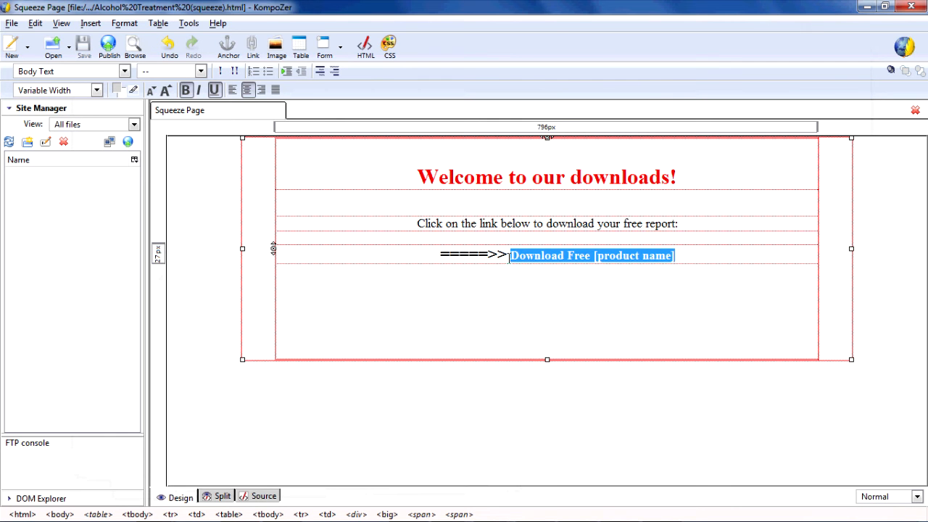
pyautogui.click(117, 90)
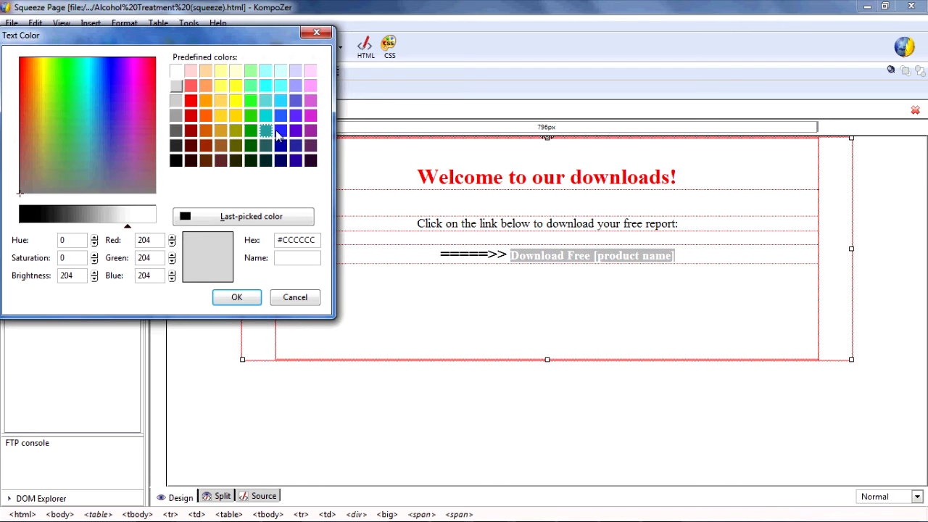
pyautogui.click(280, 131)
pyautogui.click(237, 297)
pyautogui.click(673, 285)
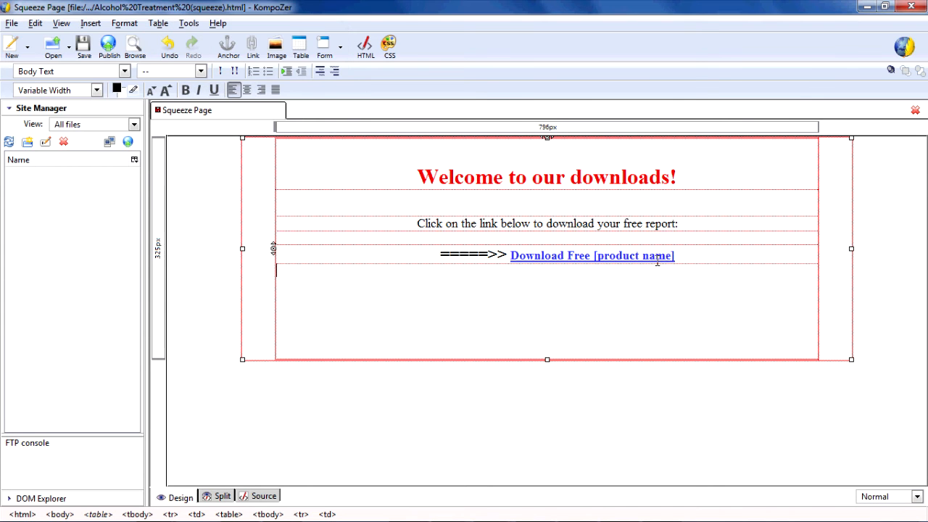
# Save the recolored page, preview it in the browser, and close the three older Squeeze Page preview tabs
pyautogui.click(134, 48)
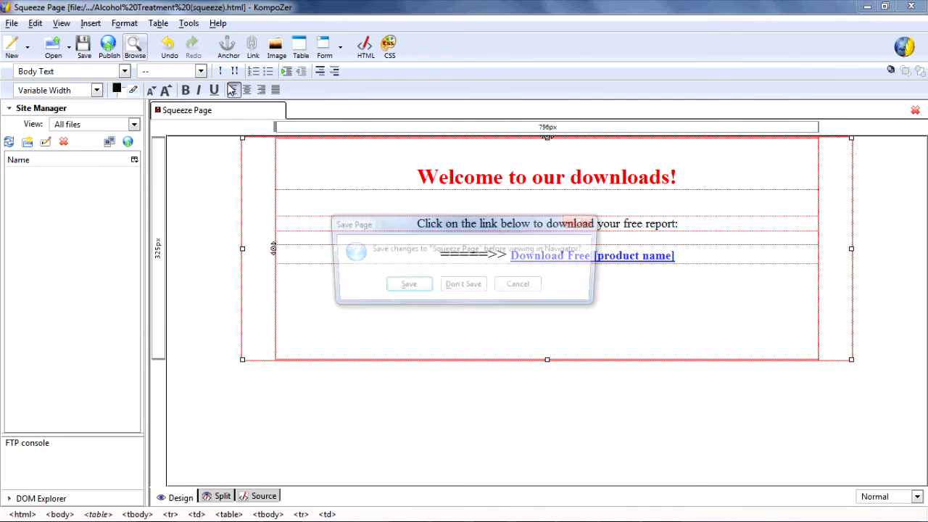
pyautogui.click(405, 286)
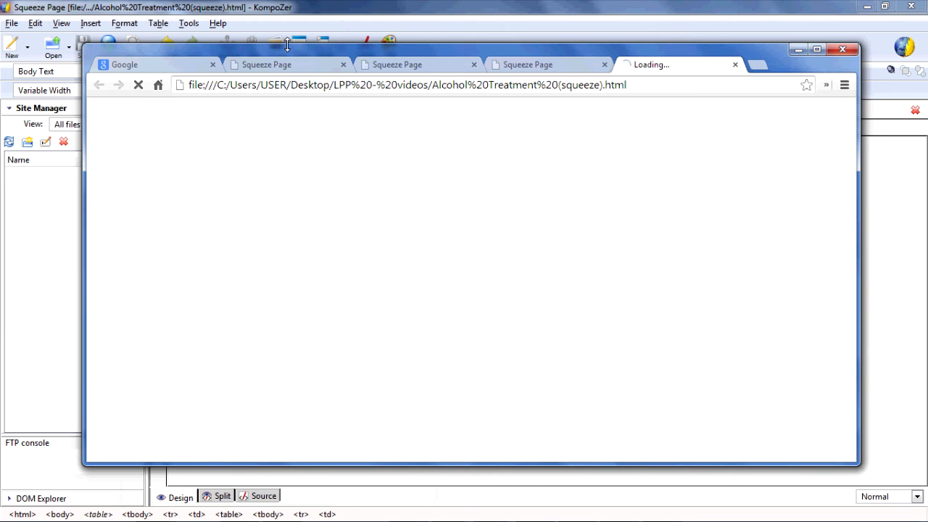
pyautogui.click(343, 65)
pyautogui.click(343, 65)
pyautogui.click(343, 65)
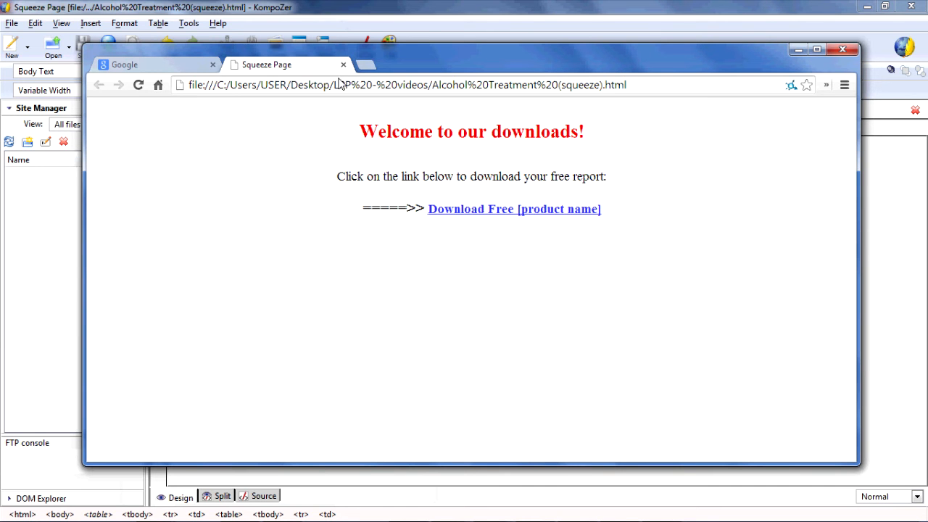
# Test the "Download Free [product name]" link in the local browser preview, check the address it opens, and save the page back in the editor
pyautogui.click(537, 215)
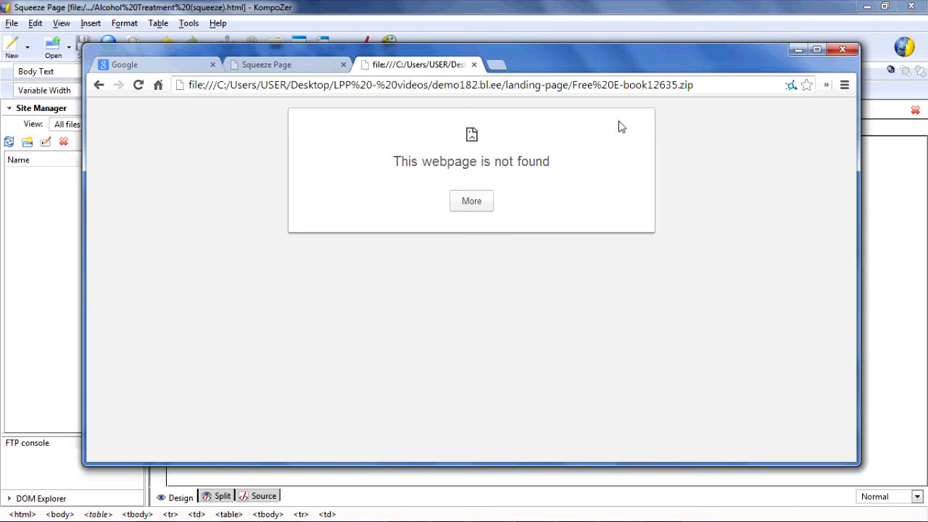
pyautogui.moveTo(231, 85); pyautogui.dragTo(459, 85)
pyautogui.click(614, 142)
pyautogui.click(797, 50)
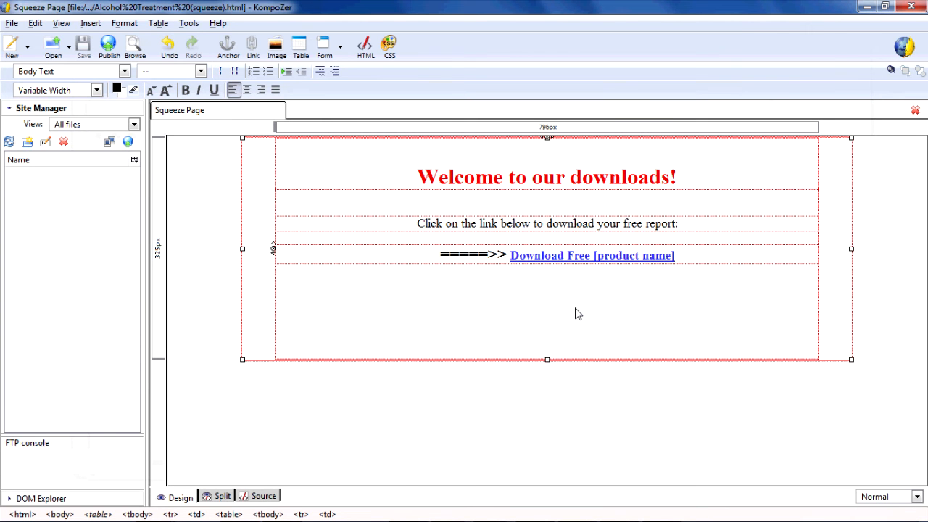
pyautogui.click(83, 48)
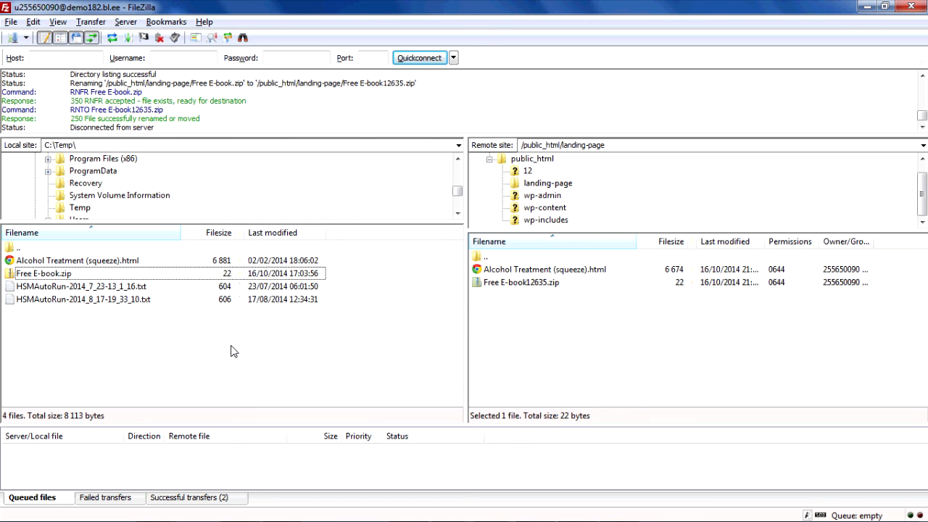
# Refresh the local C:\Temp file list in FileZilla and upload thank-you12635.html to /public_html/landing-page
pyautogui.rightClick(138, 341)
pyautogui.click(113, 343)
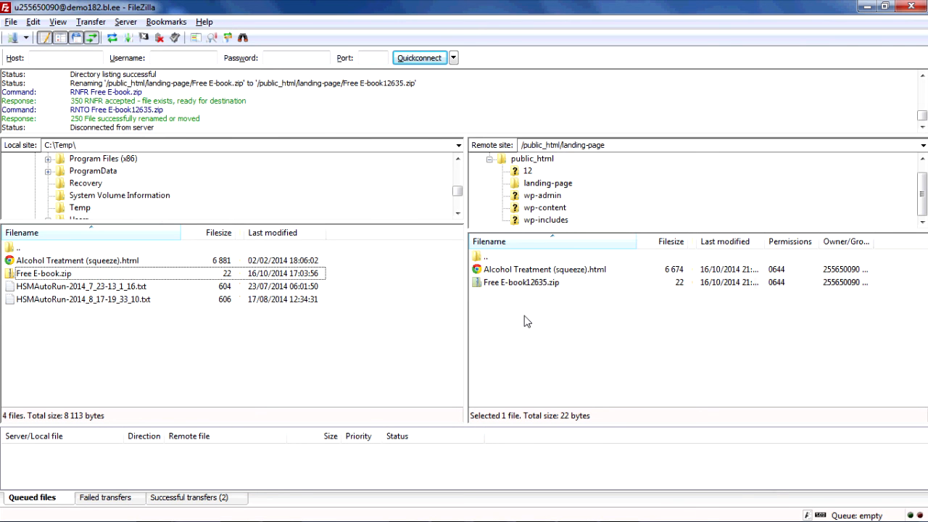
pyautogui.rightClick(161, 343)
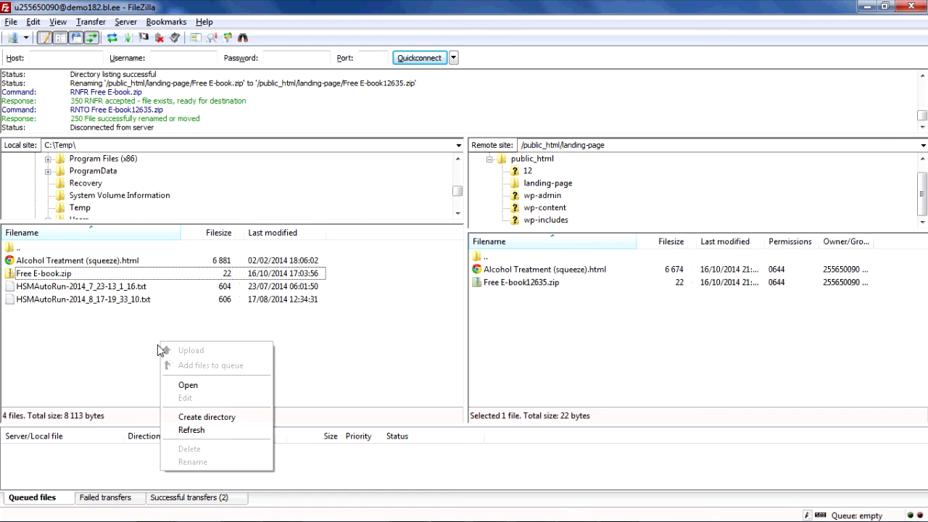
pyautogui.click(195, 426)
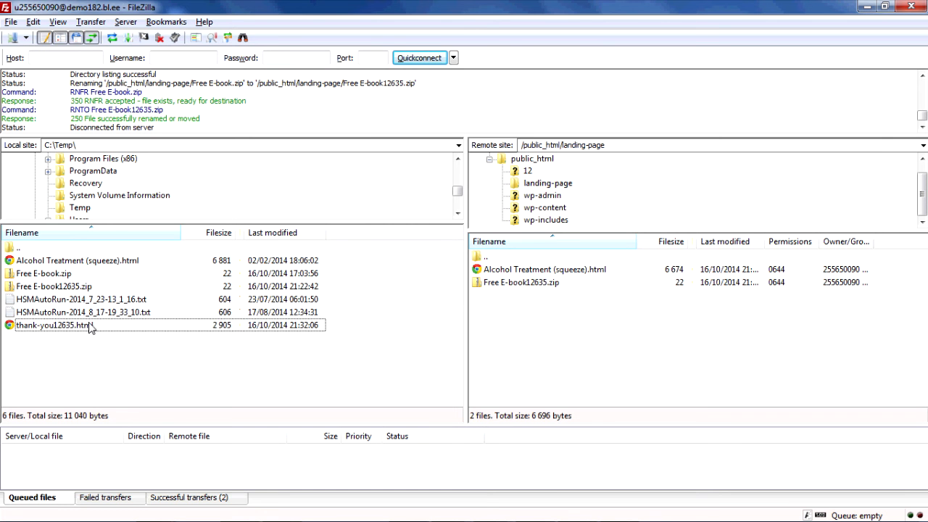
pyautogui.moveTo(86, 328); pyautogui.dragTo(469, 328)
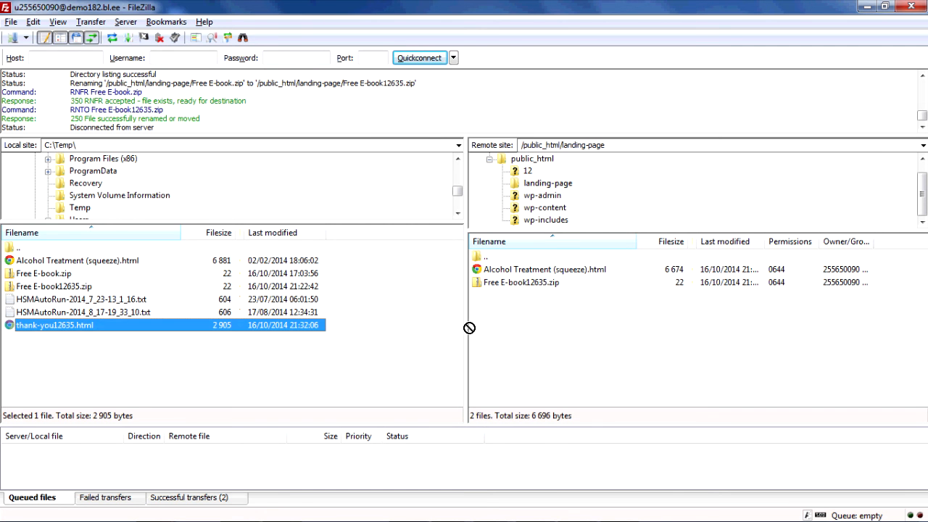
pyautogui.moveTo(533, 326); pyautogui.dragTo(535, 325)
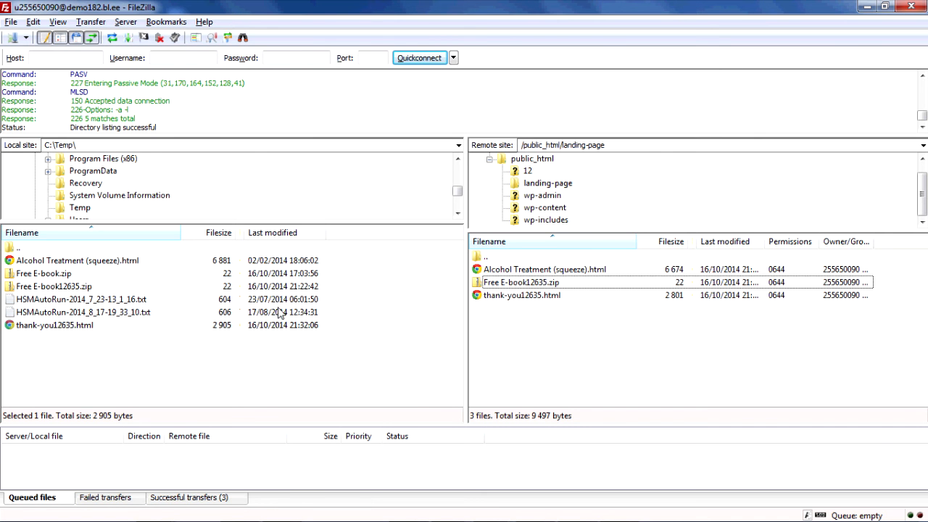
# Delete the old Free E-book.zip from the local C:\Temp folder
pyautogui.click(71, 278)
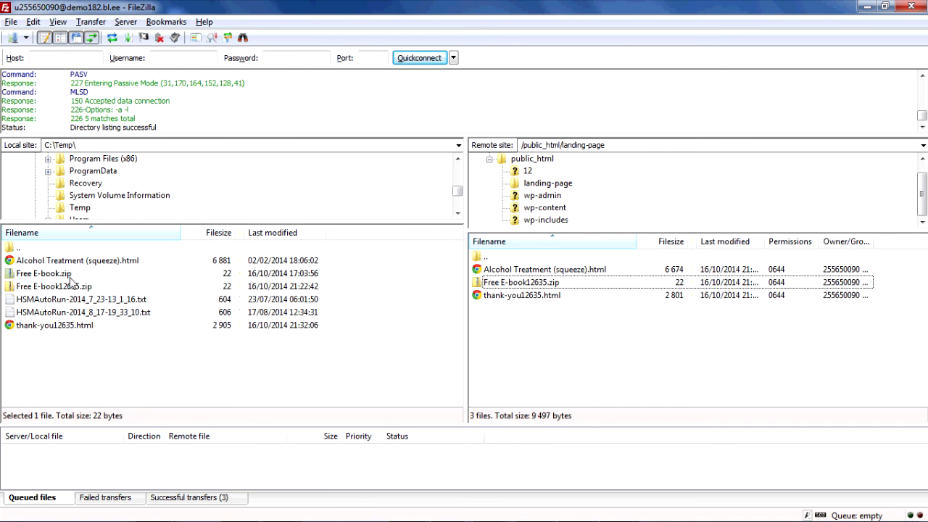
pyautogui.rightClick(70, 276)
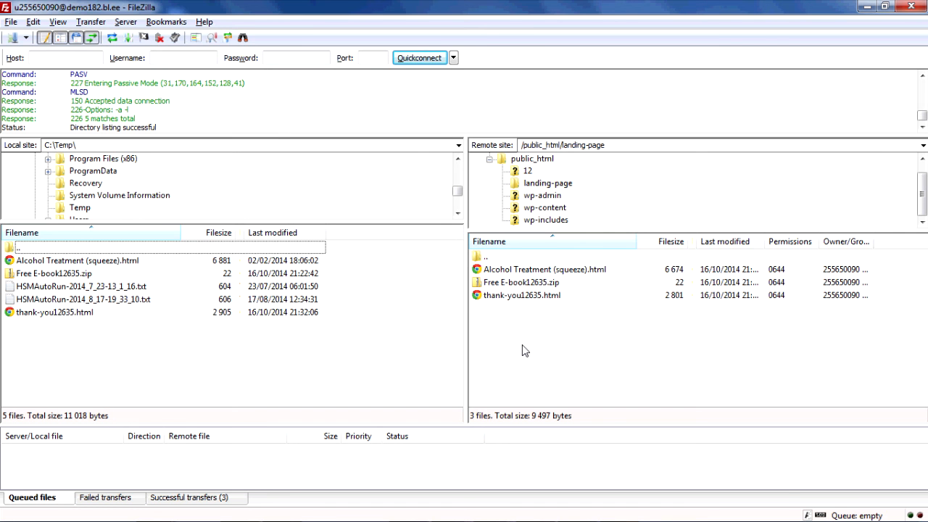
pyautogui.click(611, 337)
pyautogui.click(613, 338)
pyautogui.click(611, 337)
pyautogui.click(612, 338)
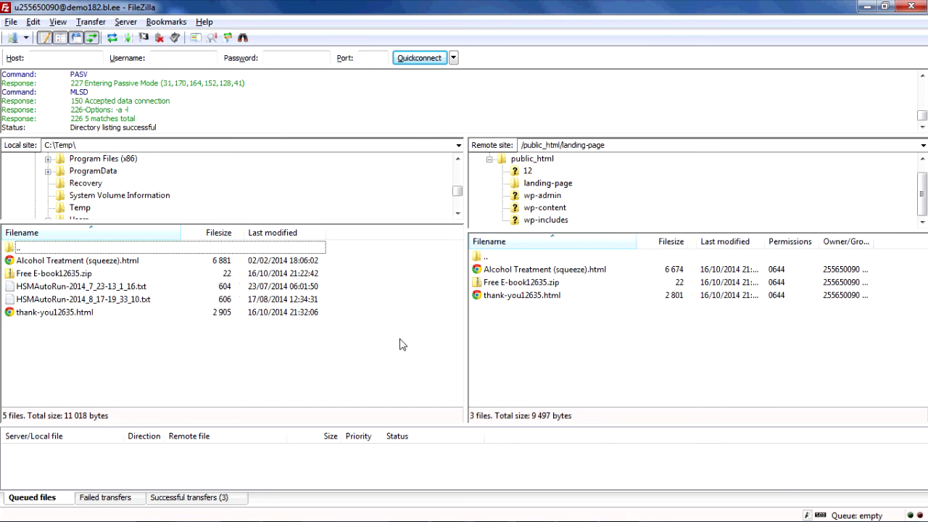
pyautogui.click(613, 339)
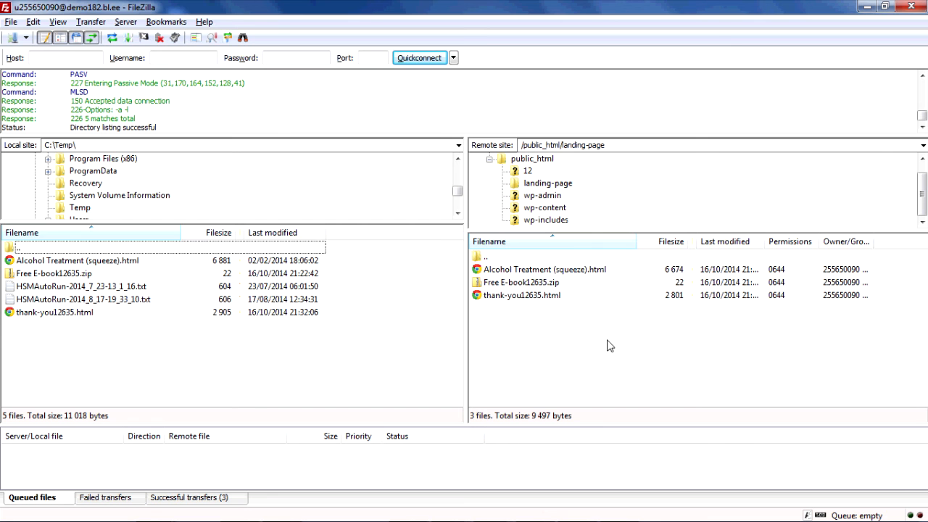
pyautogui.click(612, 338)
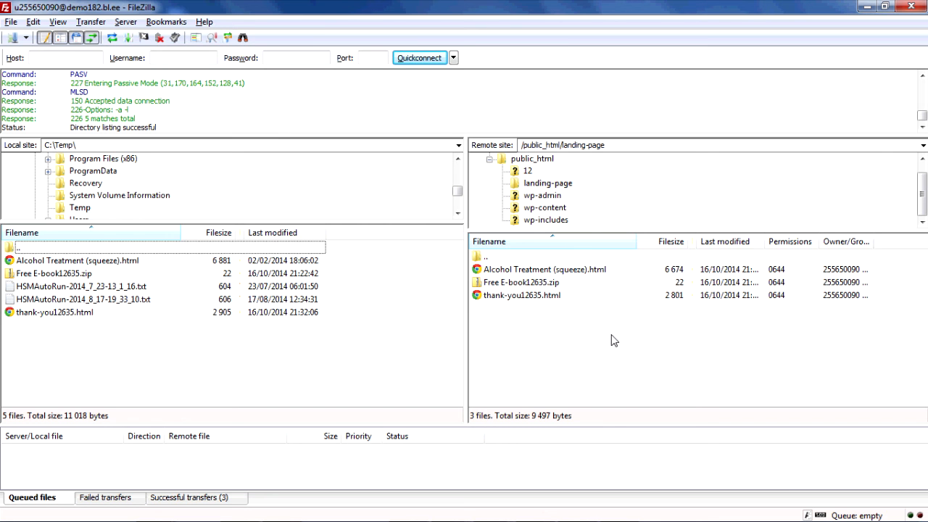
pyautogui.click(611, 338)
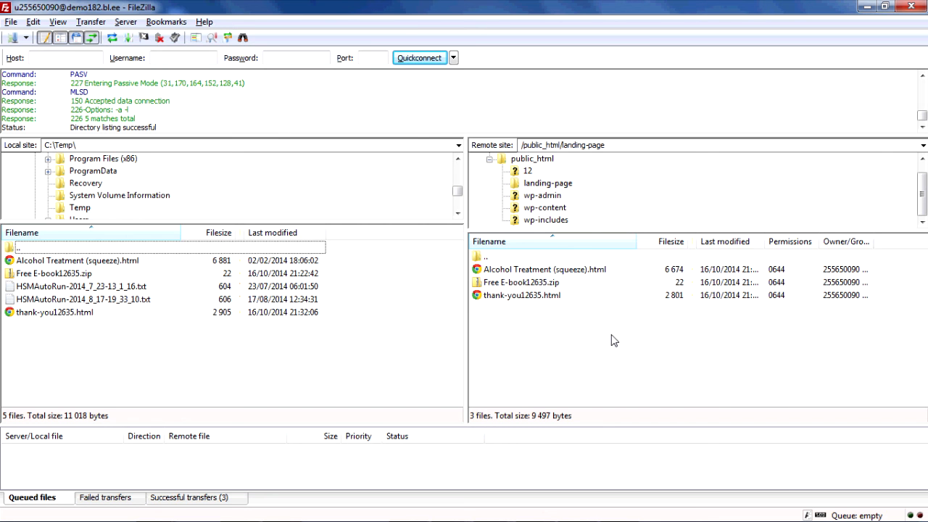
pyautogui.click(611, 336)
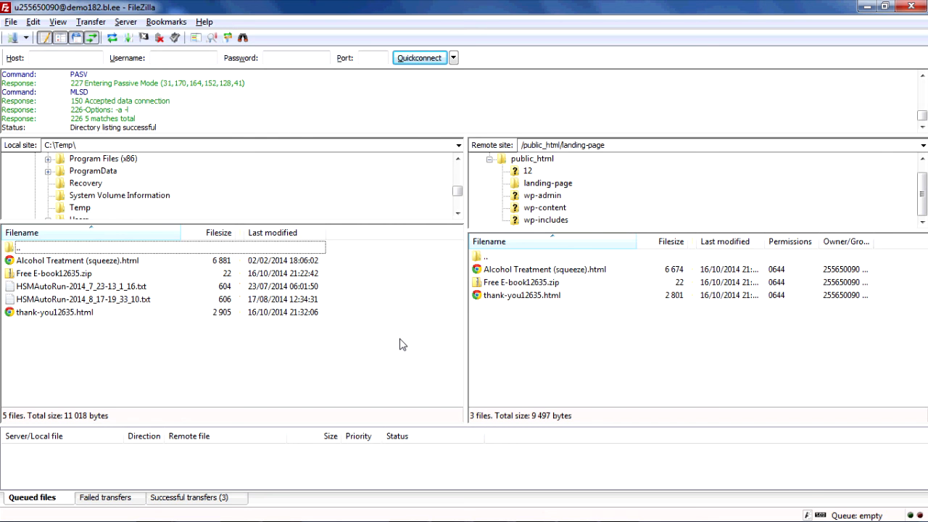
pyautogui.click(611, 338)
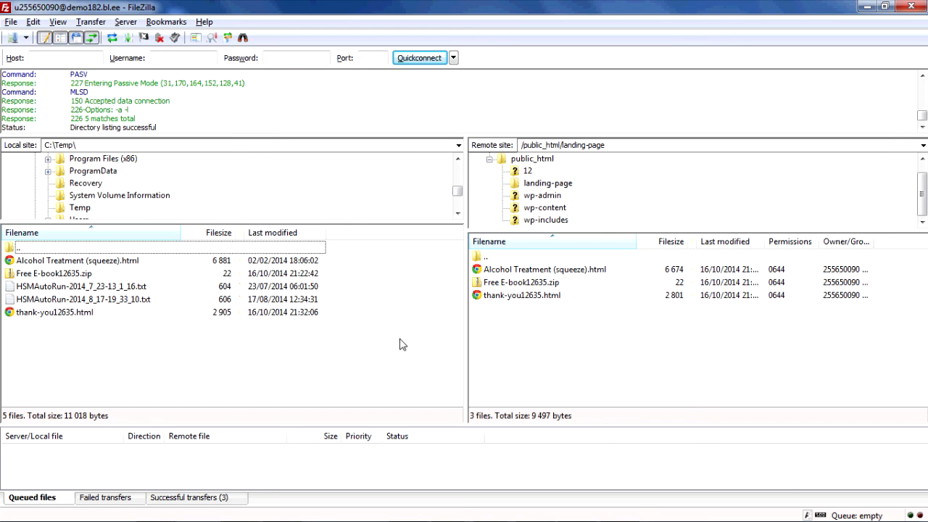
pyautogui.click(611, 338)
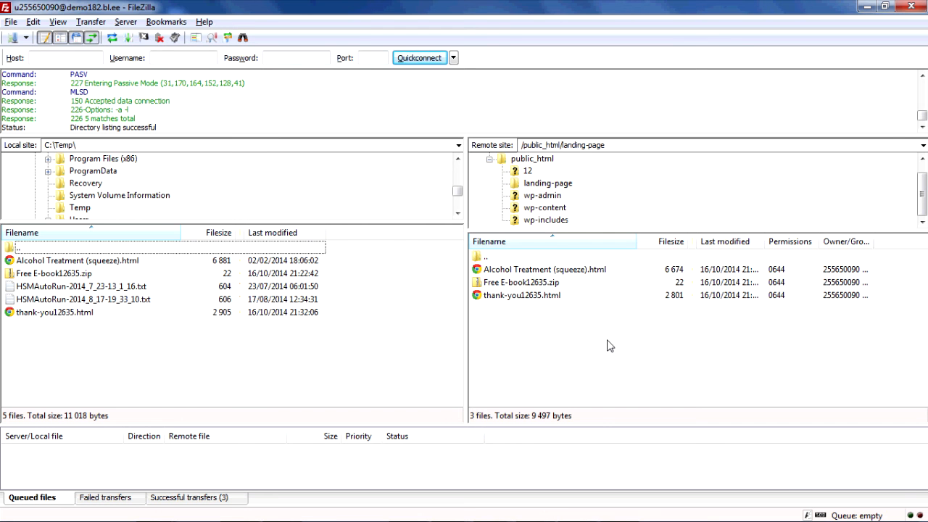
pyautogui.click(611, 338)
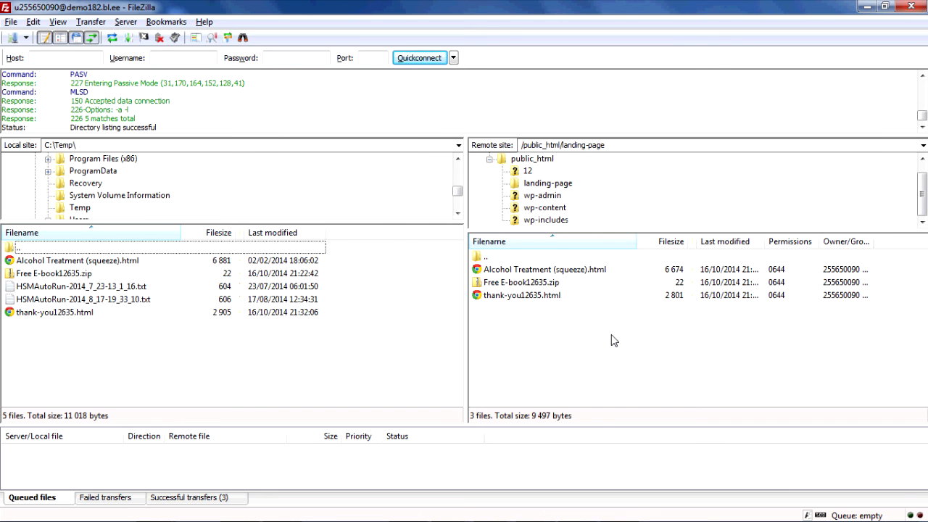
pyautogui.click(611, 337)
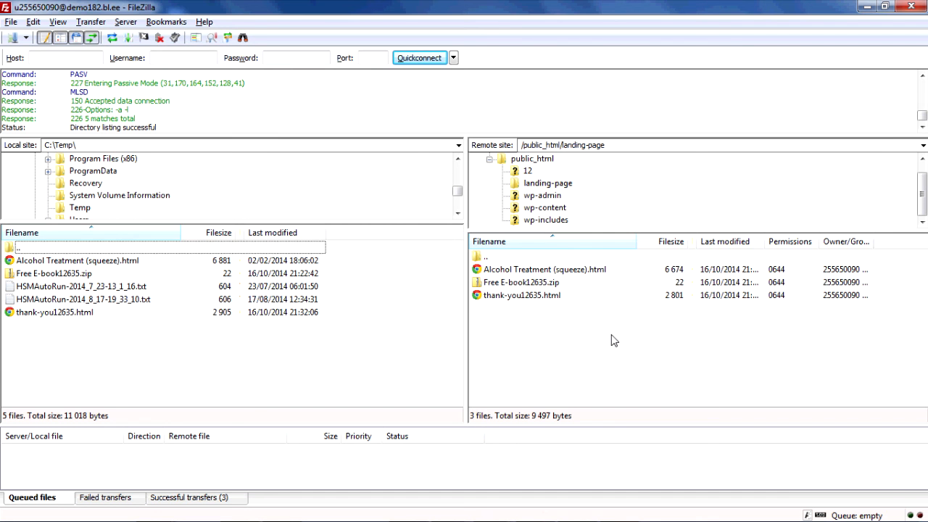
pyautogui.click(611, 338)
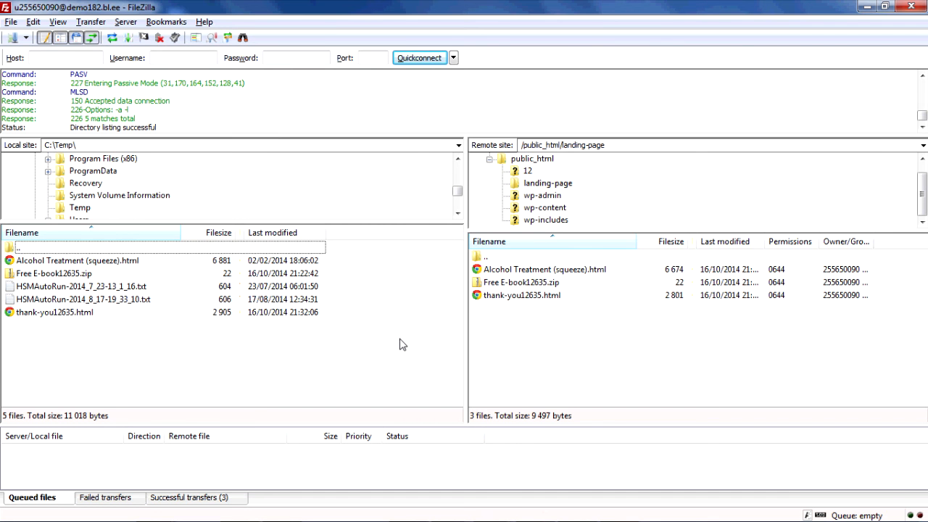
pyautogui.click(611, 338)
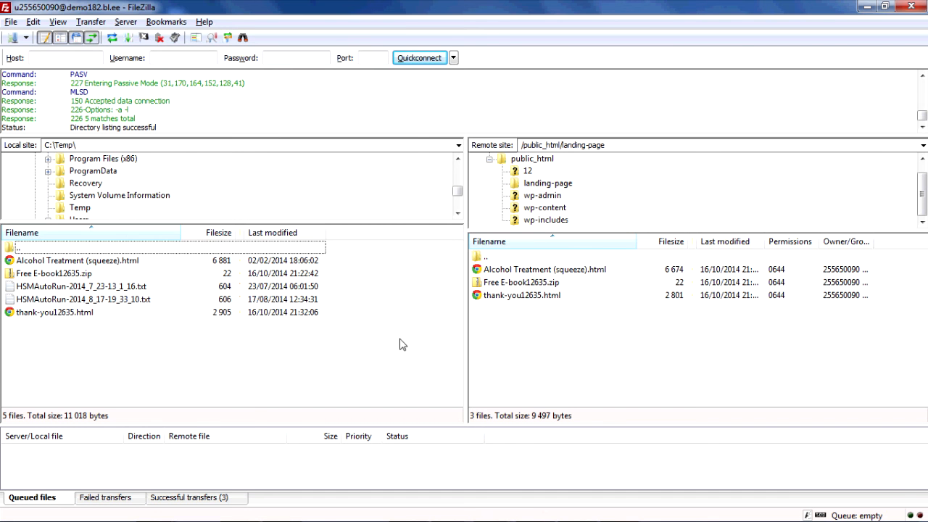
pyautogui.click(611, 338)
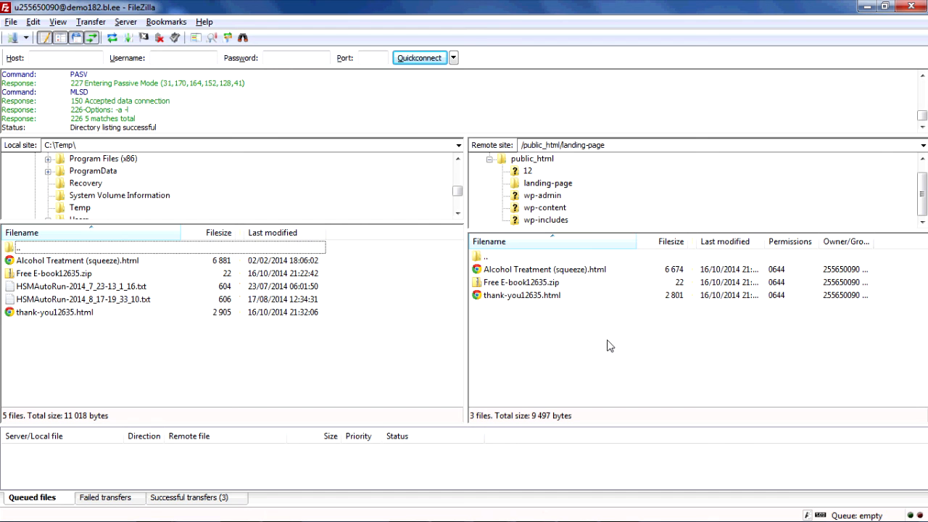
pyautogui.click(611, 340)
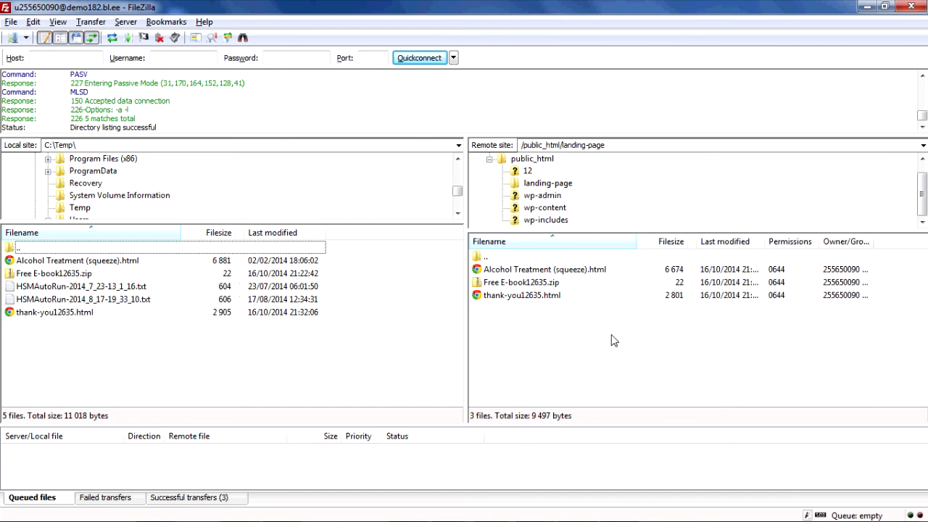
pyautogui.click(611, 340)
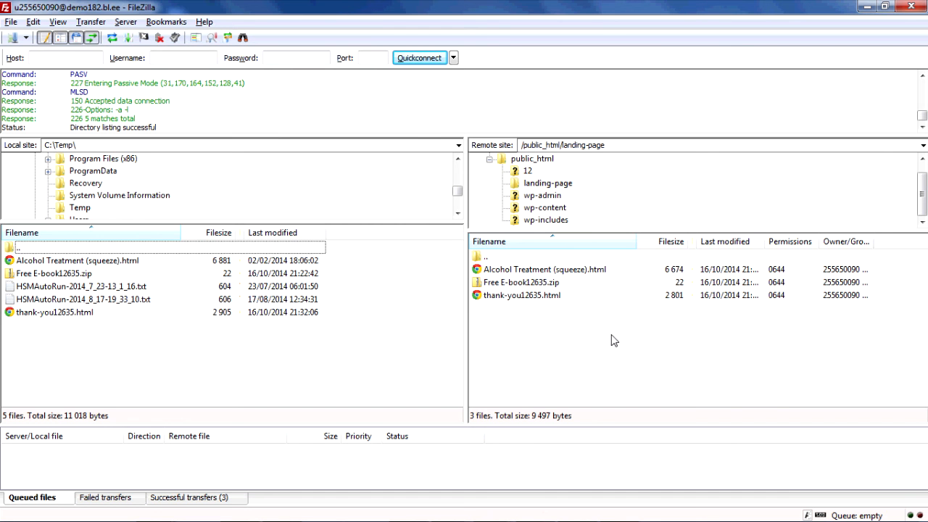
pyautogui.click(611, 340)
pyautogui.click(611, 340)
pyautogui.click(611, 340)
pyautogui.click(611, 340)
pyautogui.click(613, 340)
pyautogui.click(614, 340)
pyautogui.click(614, 340)
pyautogui.click(286, 362)
pyautogui.click(614, 340)
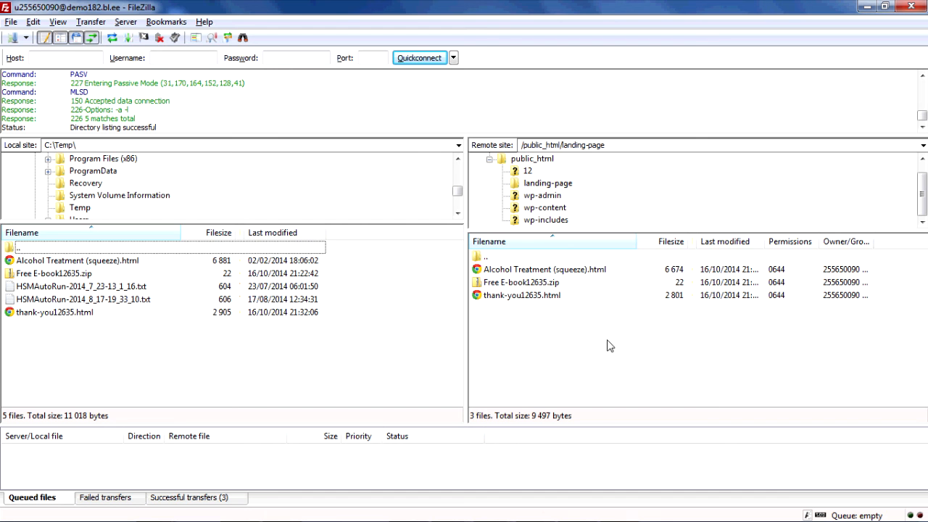
pyautogui.click(614, 340)
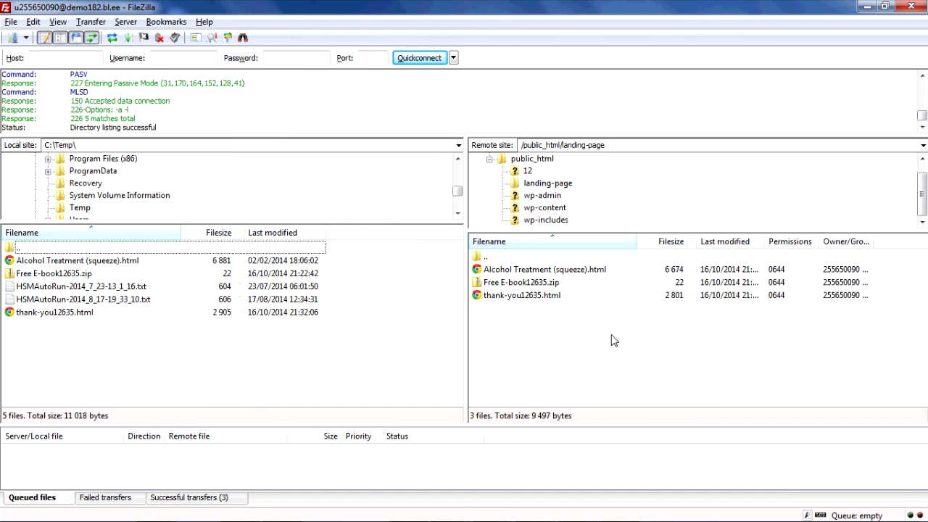
pyautogui.click(613, 340)
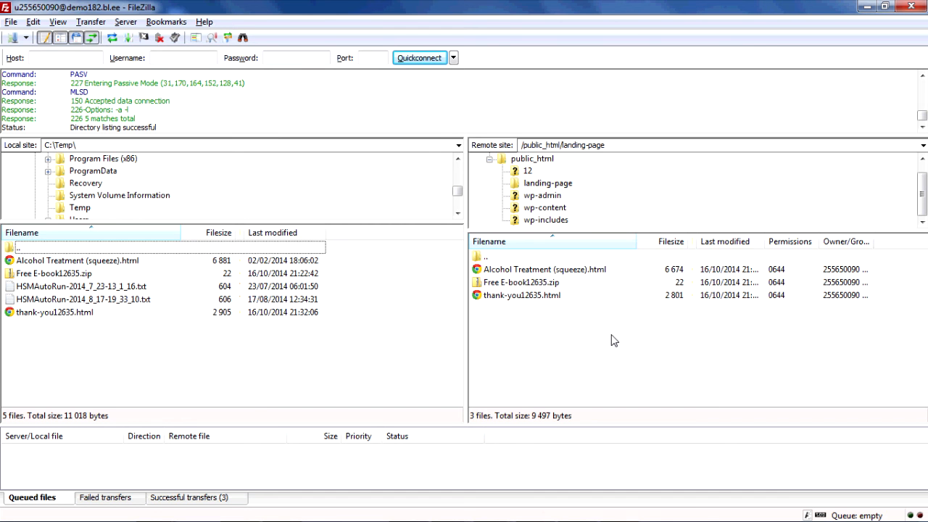
pyautogui.click(613, 341)
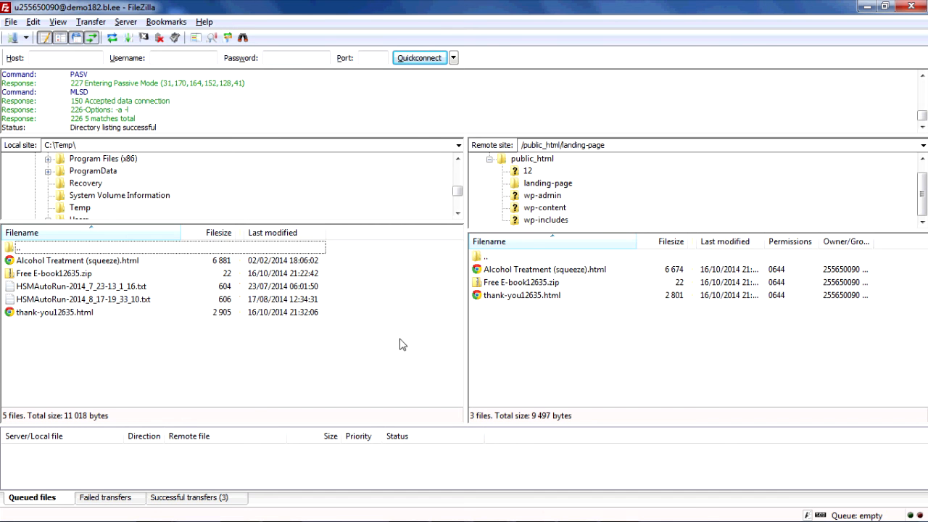
pyautogui.click(613, 340)
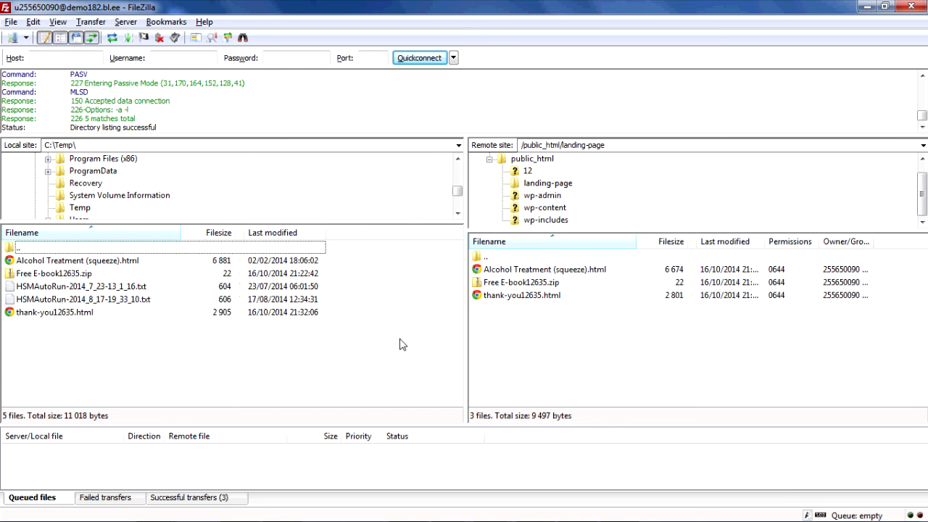
pyautogui.click(613, 340)
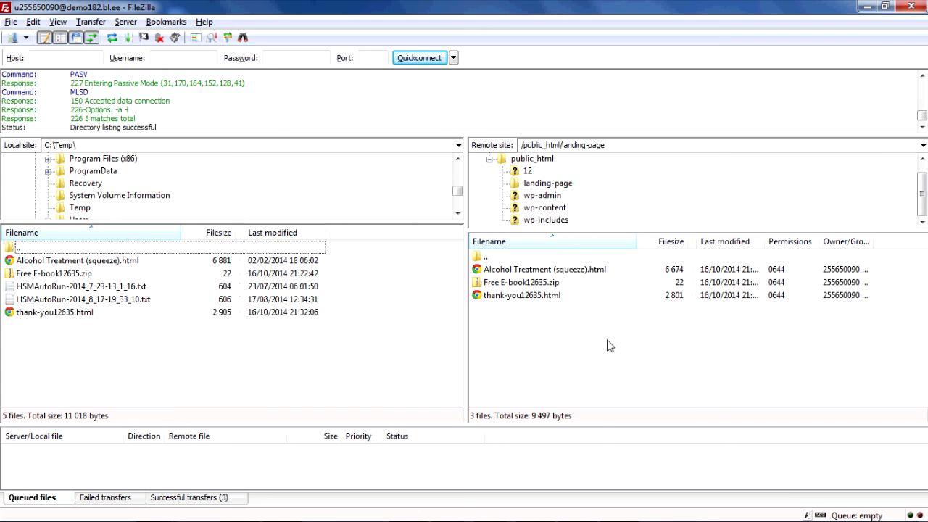
pyautogui.click(614, 340)
pyautogui.click(613, 340)
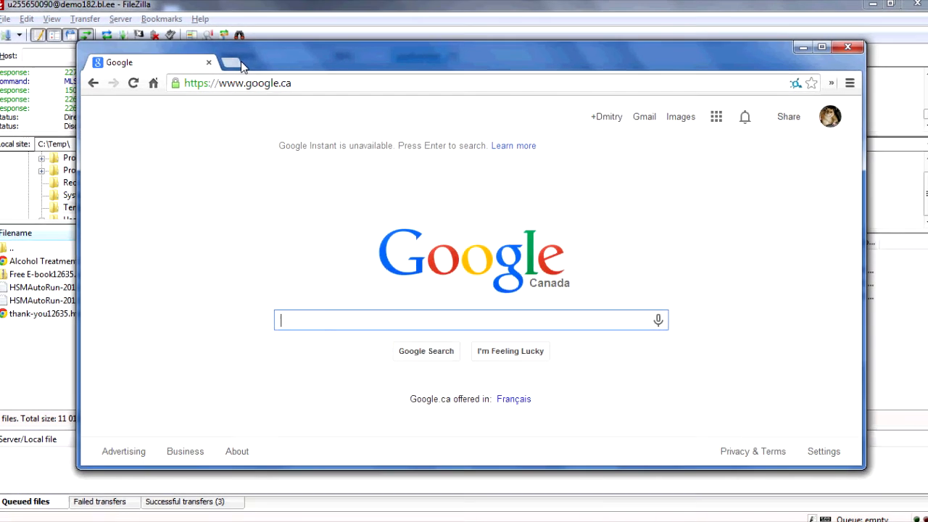
# Open demo182.bl.ee/landing-page/thank-you12635.html in a new browser tab, test its "Download Free [product name]" link, and return to FileZilla
pyautogui.click(241, 61)
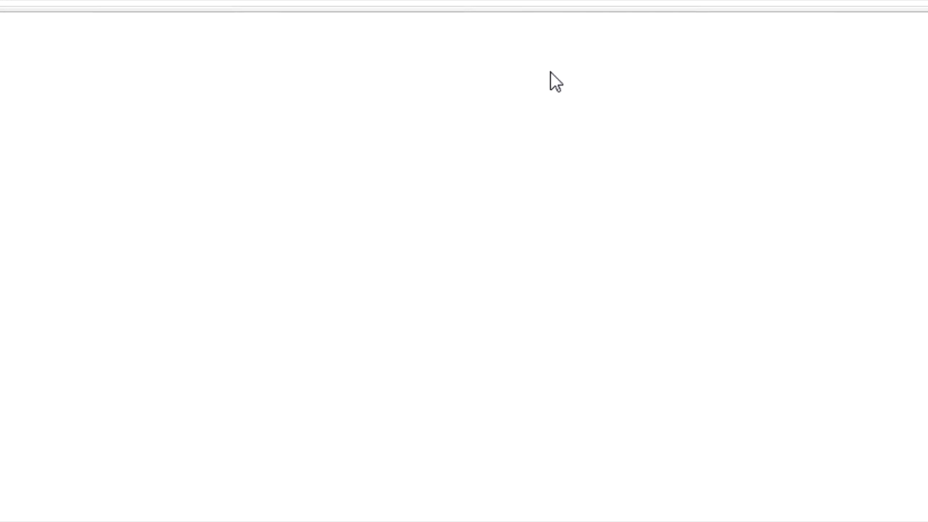
pyautogui.write('demo182.bl.ee/landing-page/thank-you12635.html')
pyautogui.press('Return')
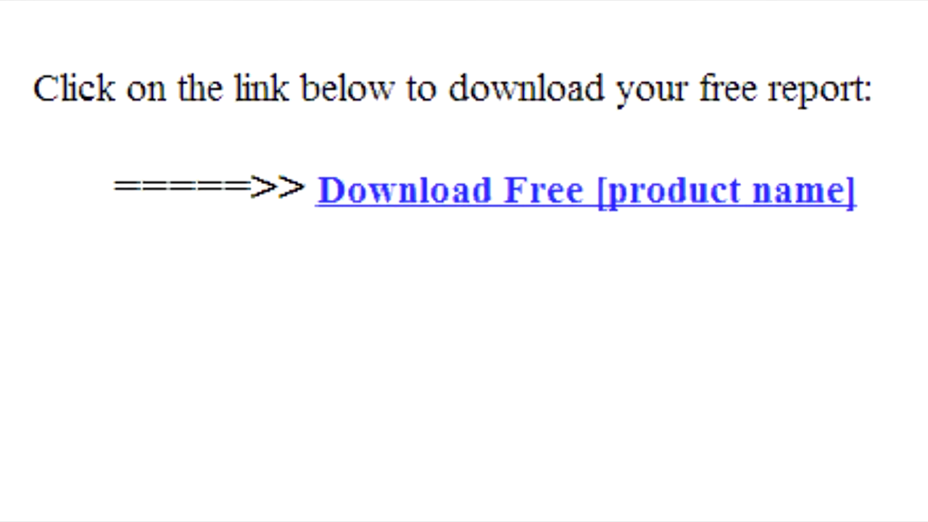
pyautogui.click(577, 190)
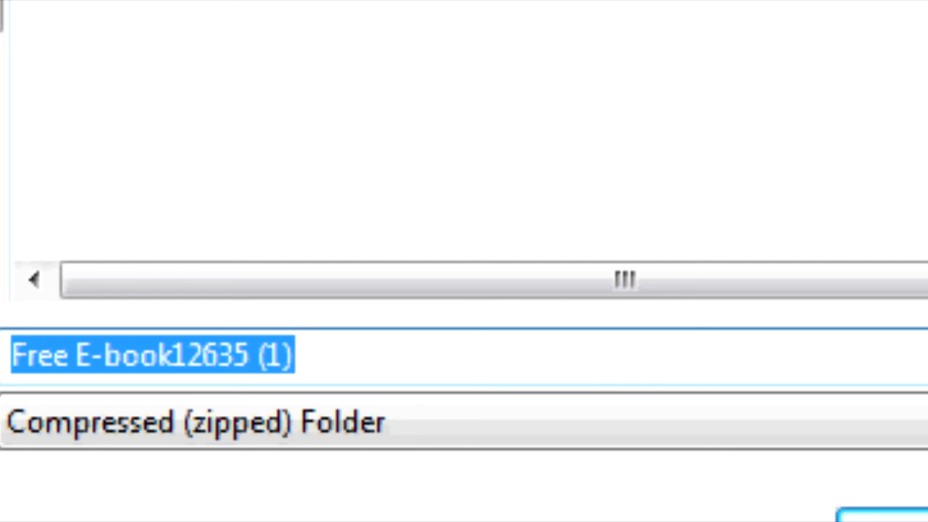
pyautogui.press('End')
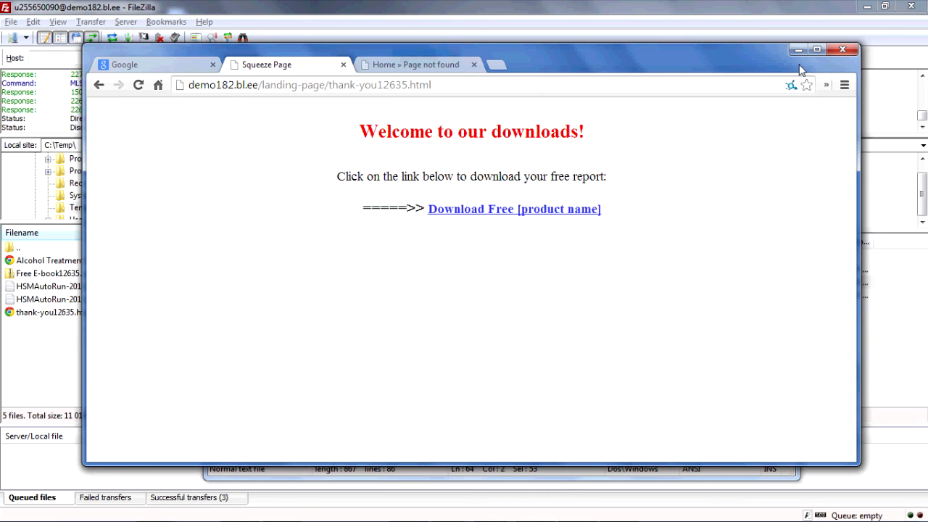
pyautogui.click(799, 54)
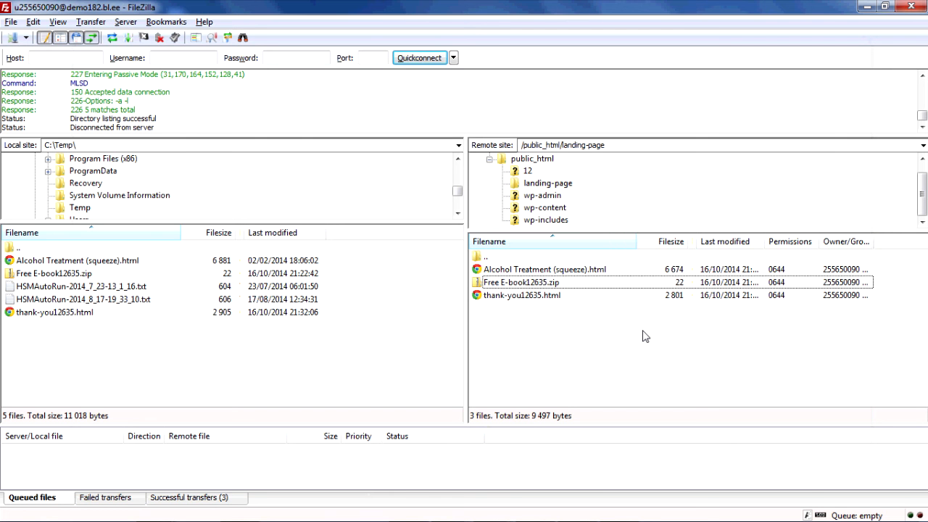